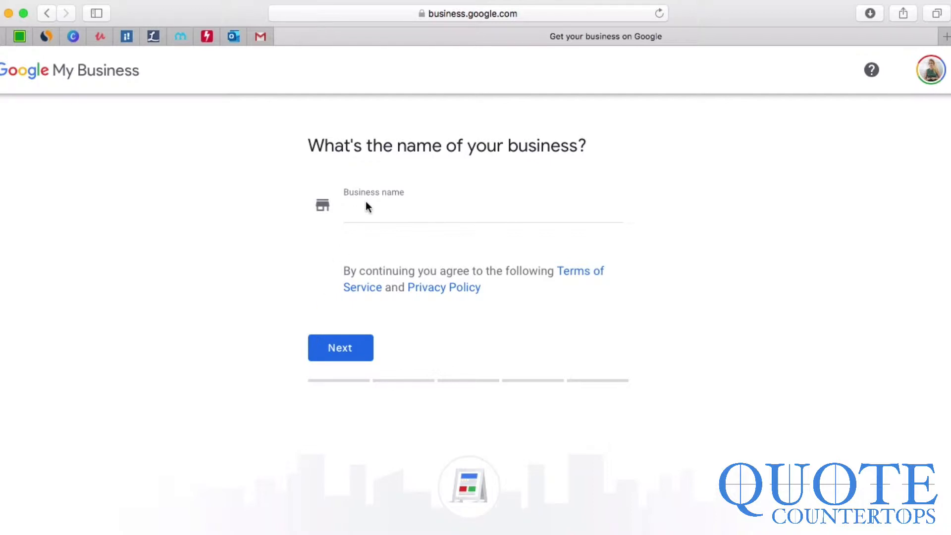
# Step: Enter E-Learning Ltd as the business name and answer No to a customer-visitable location
pyautogui.click(369, 215)
pyautogui.write('E')
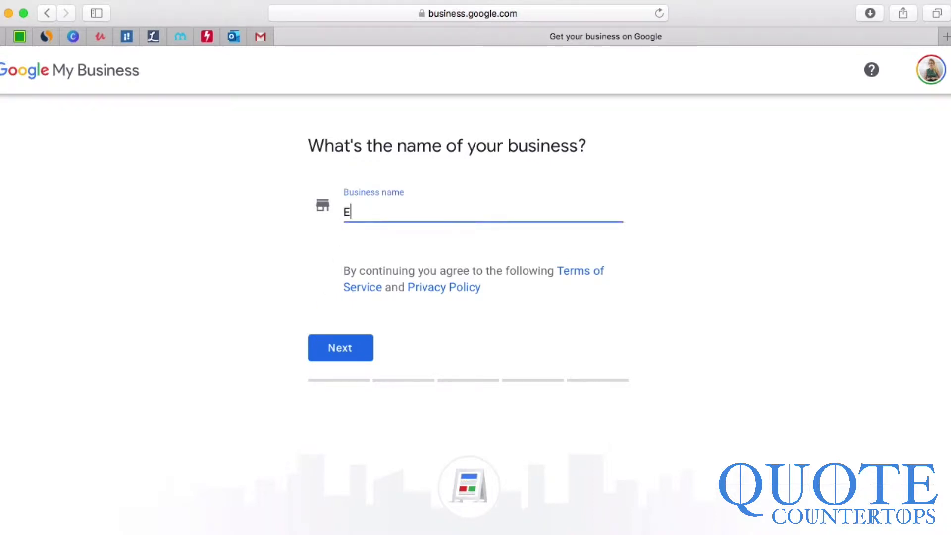
pyautogui.write('-Learning Ltd')
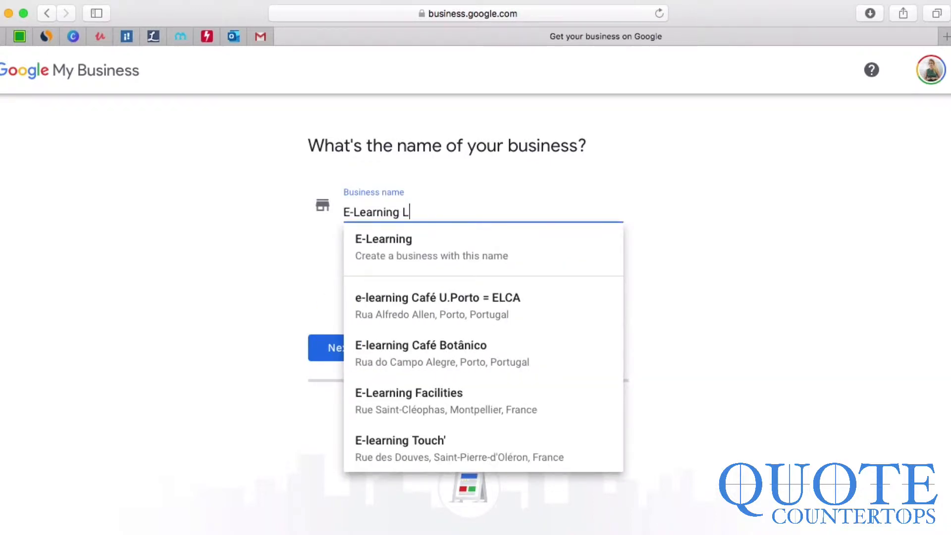
pyautogui.click(364, 241)
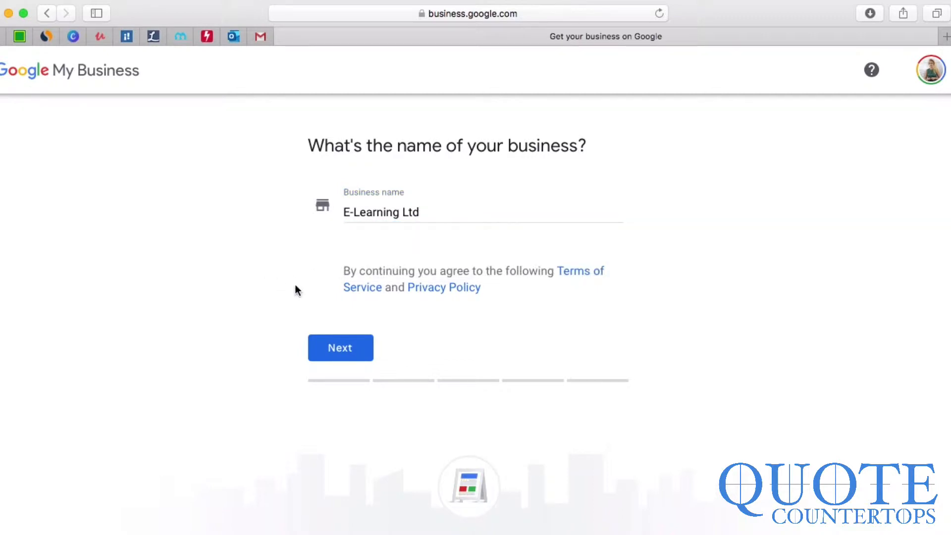
pyautogui.click(327, 348)
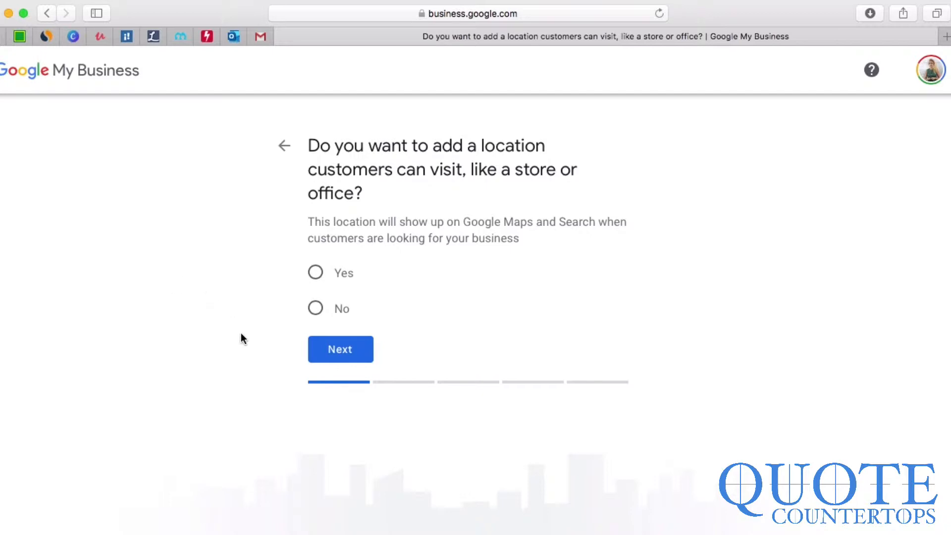
pyautogui.click(315, 309)
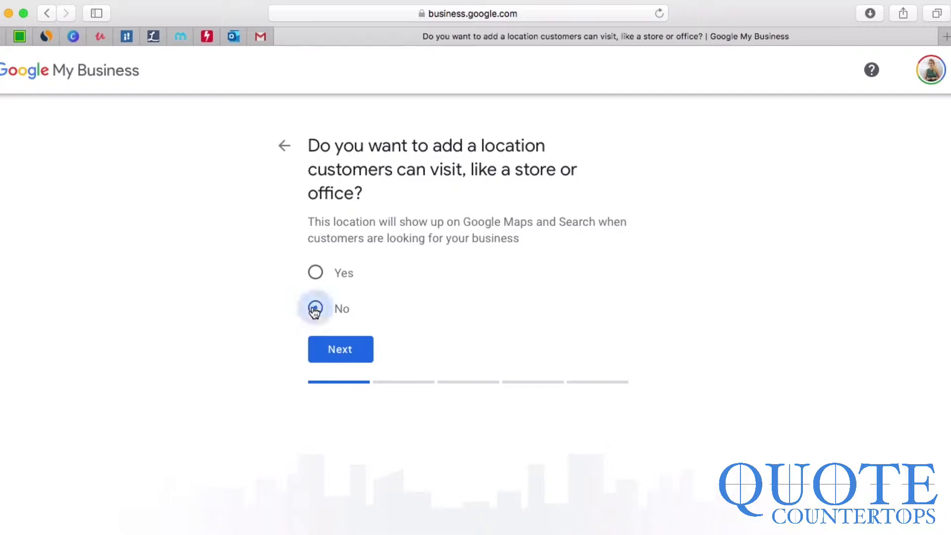
pyautogui.click(338, 351)
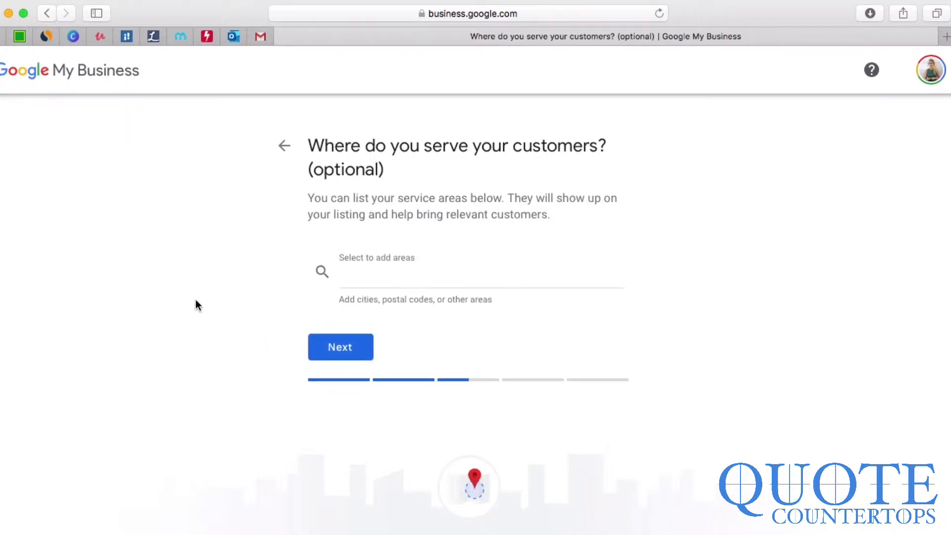
# Step: Add London, Valencia, Barcelona and Madrid as service areas from the search suggestions
pyautogui.click(358, 281)
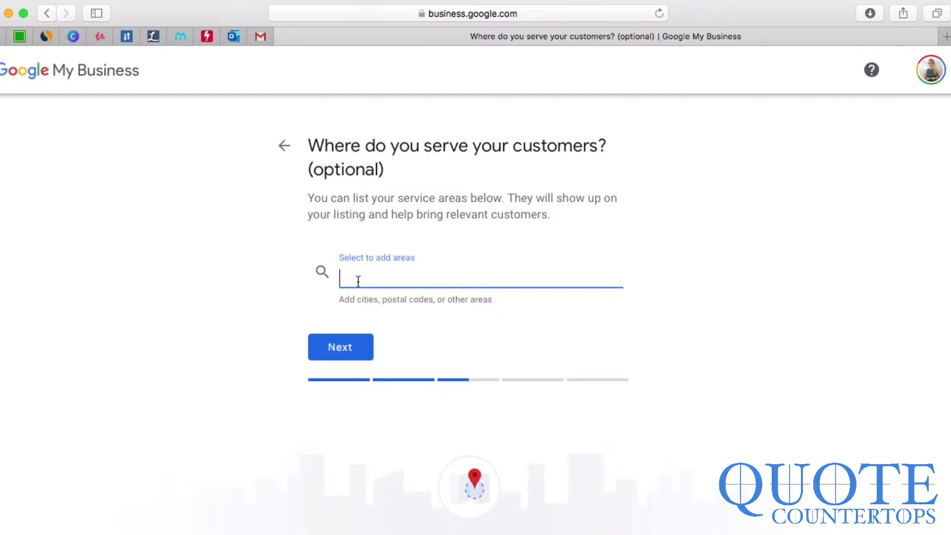
pyautogui.write('London')
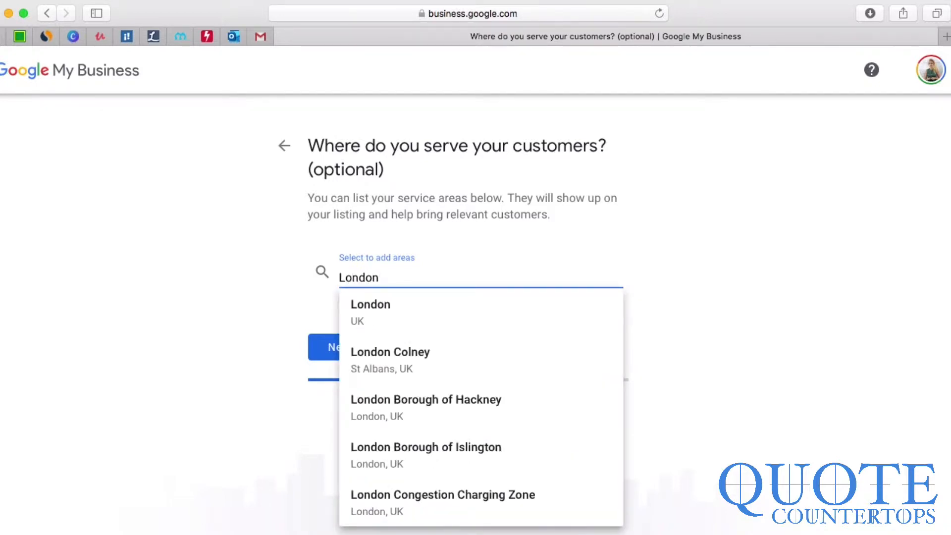
pyautogui.press('Down')
pyautogui.press('Return')
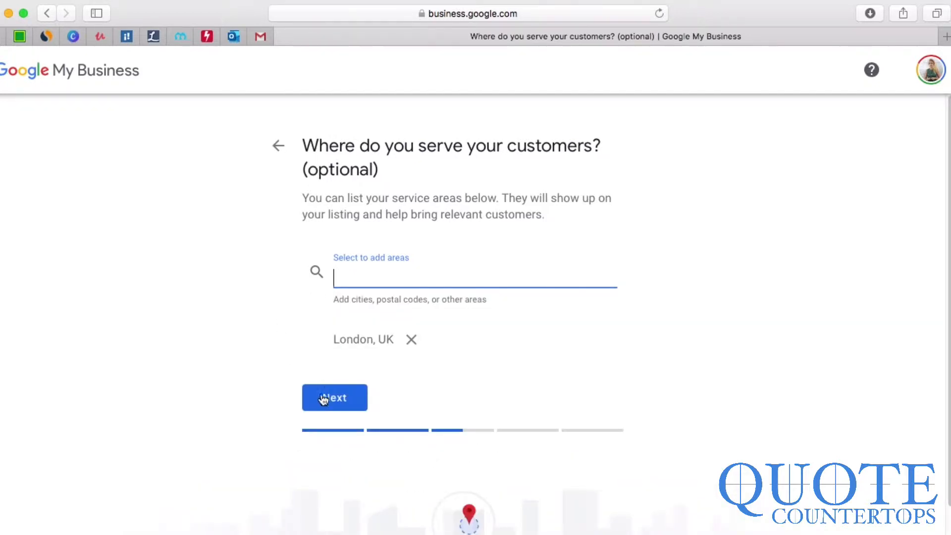
pyautogui.write('Valenci')
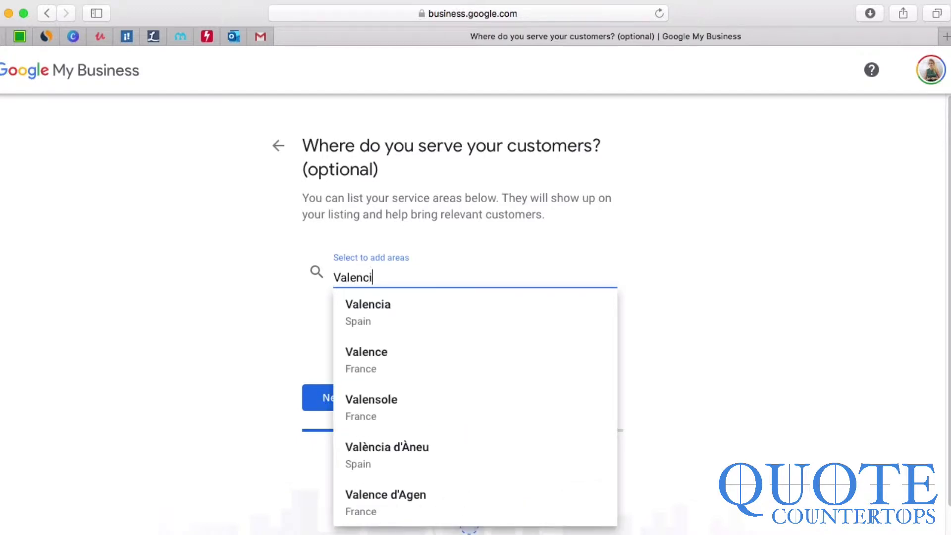
pyautogui.write('a')
pyautogui.click(384, 306)
pyautogui.write('Barcel')
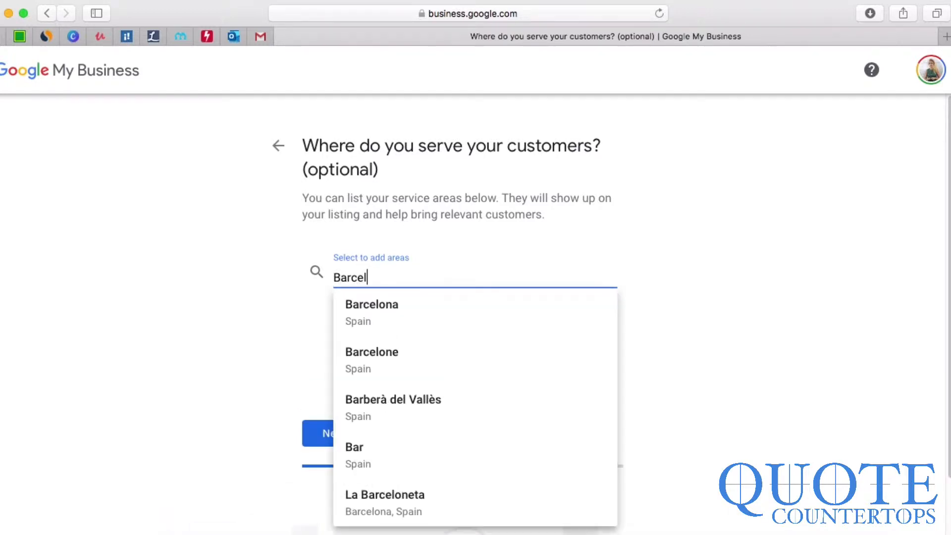
pyautogui.write('ona')
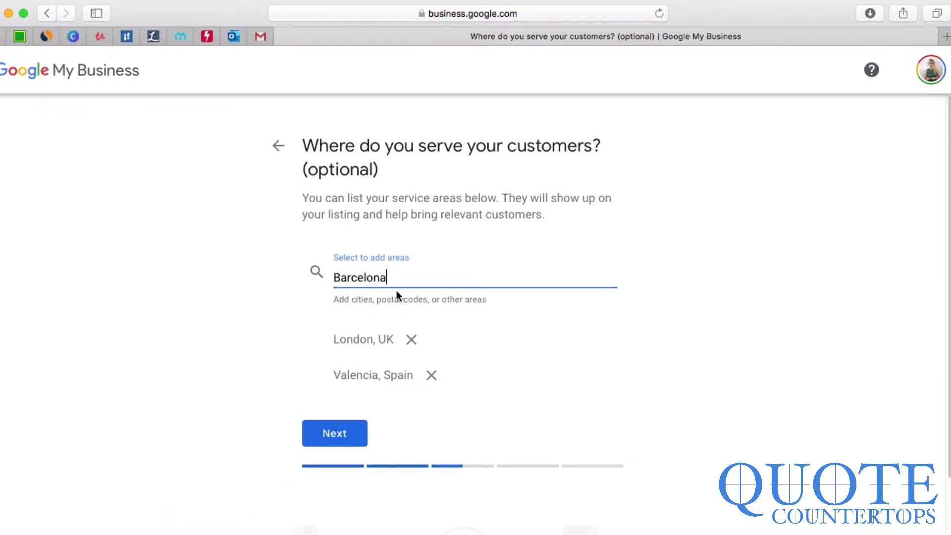
pyautogui.press('BackSpace')
pyautogui.write('a')
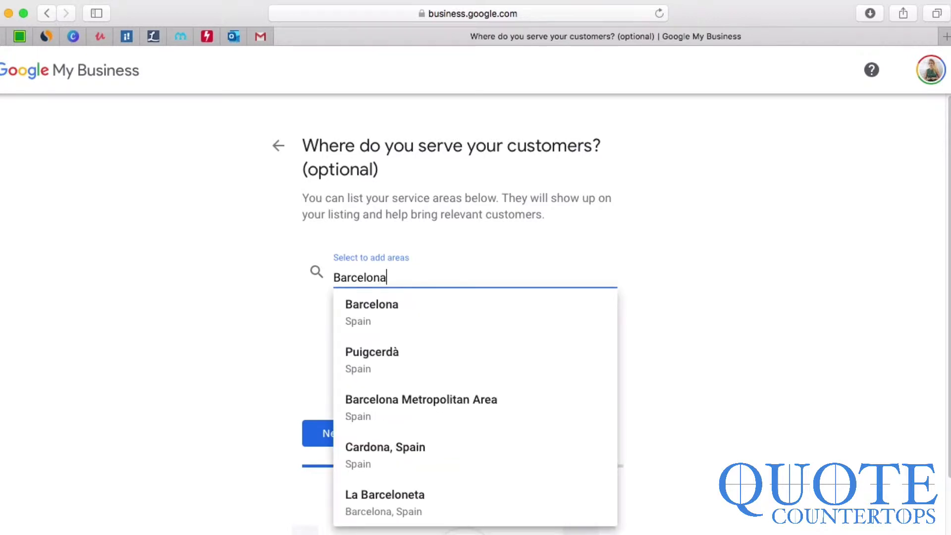
pyautogui.press('Return')
pyautogui.write('Madrid')
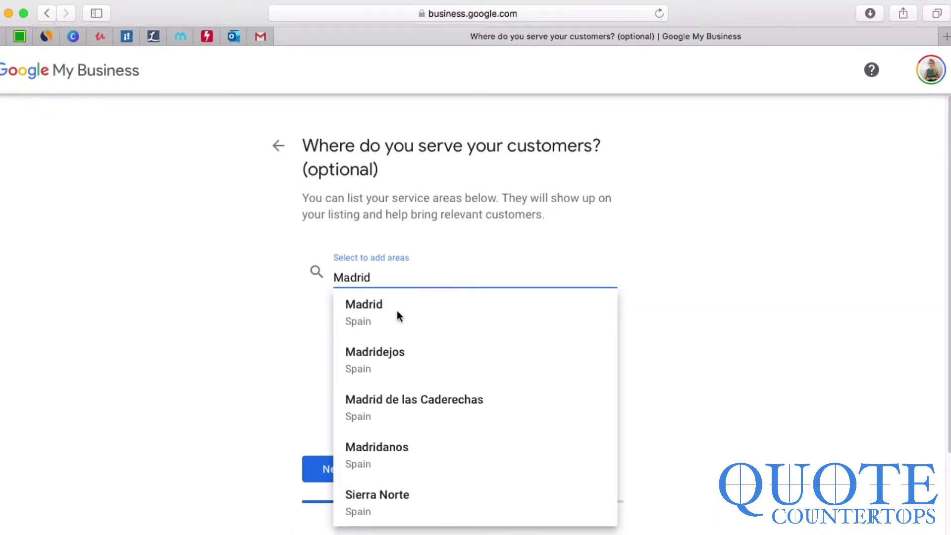
pyautogui.click(397, 310)
# Step: Confirm the service areas and set the business region to United Kingdom
pyautogui.click(328, 506)
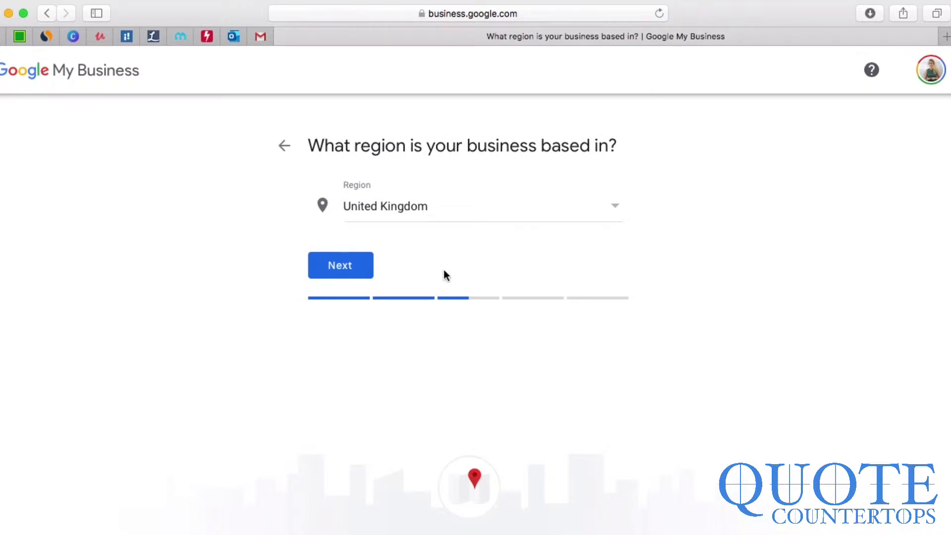
pyautogui.click(438, 218)
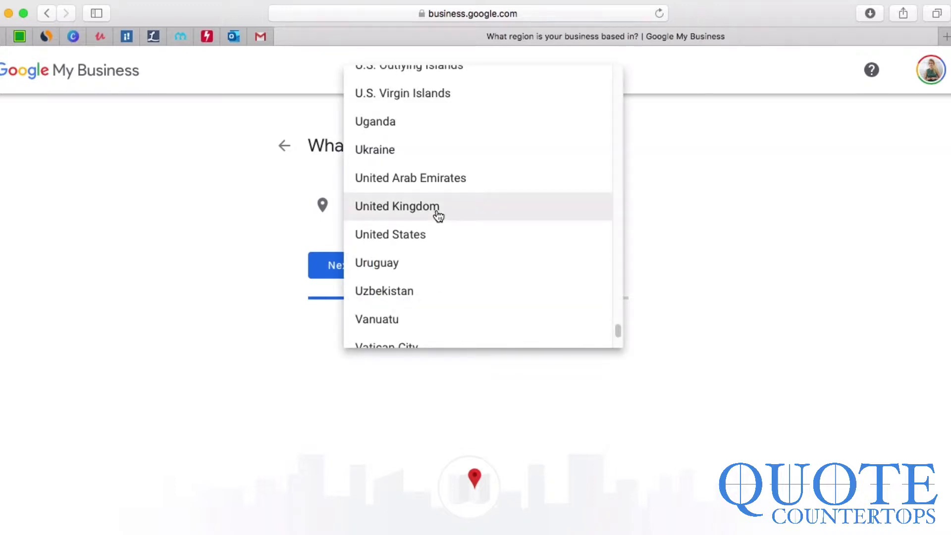
pyautogui.click(438, 217)
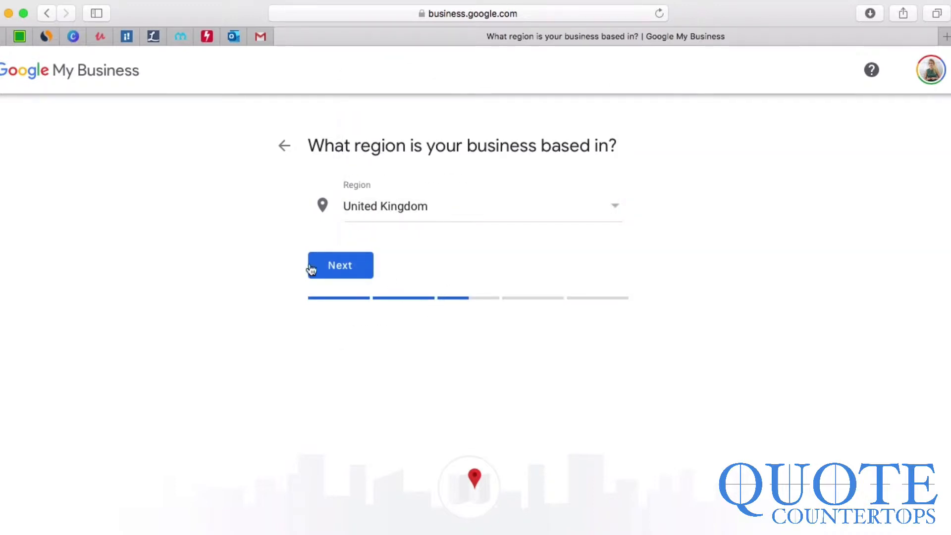
pyautogui.click(345, 269)
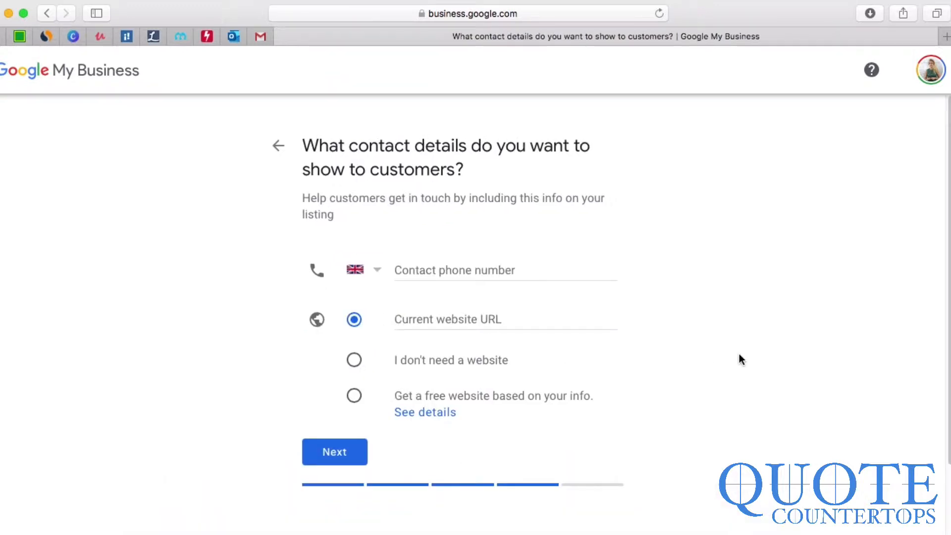
pyautogui.click(566, 273)
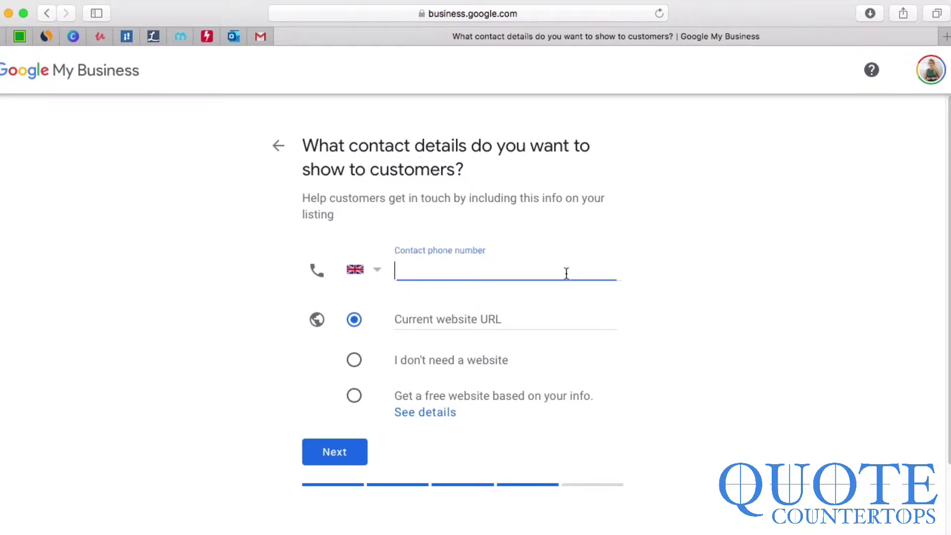
pyautogui.click(456, 321)
pyautogui.write('https://tefltrainer.com')
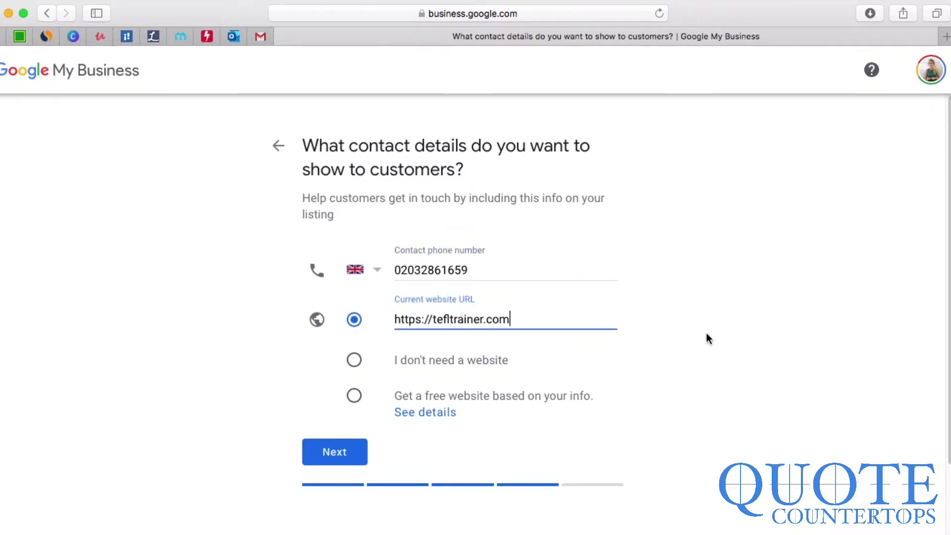
pyautogui.click(337, 451)
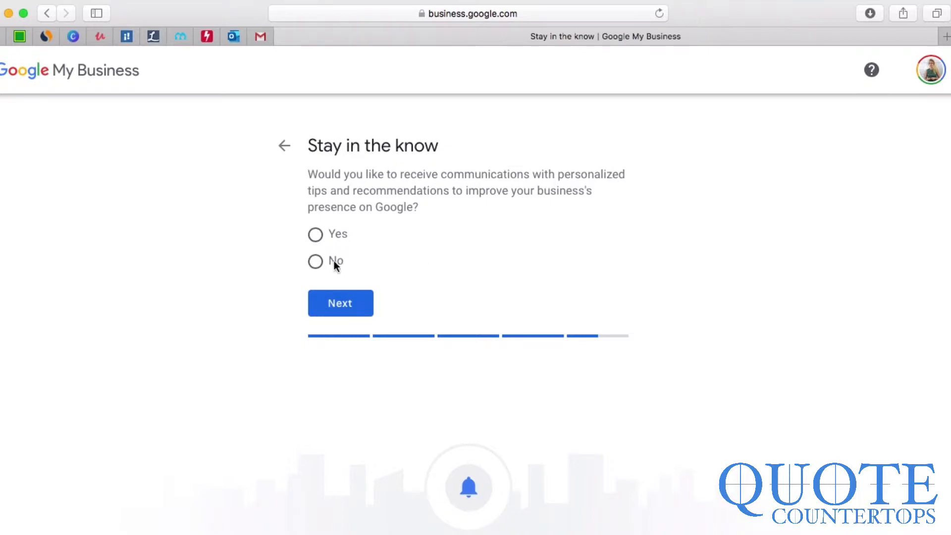
# Step: Decline tips and recommendations and finish the listing setup
pyautogui.click(316, 261)
pyautogui.click(334, 302)
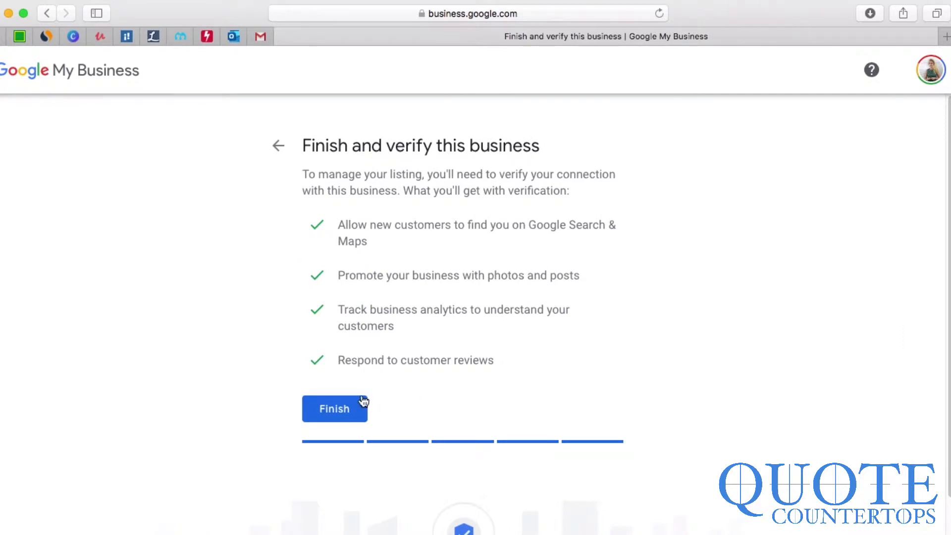
pyautogui.click(333, 408)
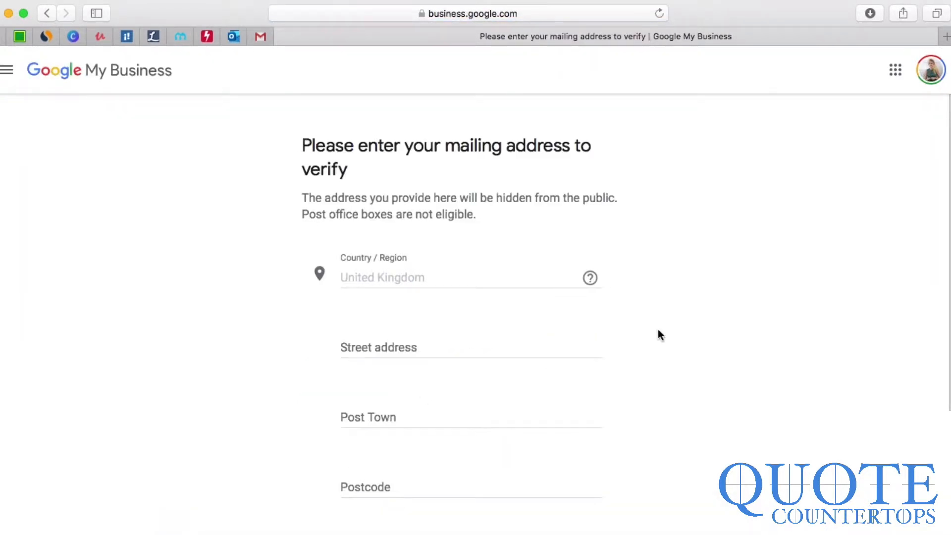
pyautogui.scroll(-5, 657, 330)
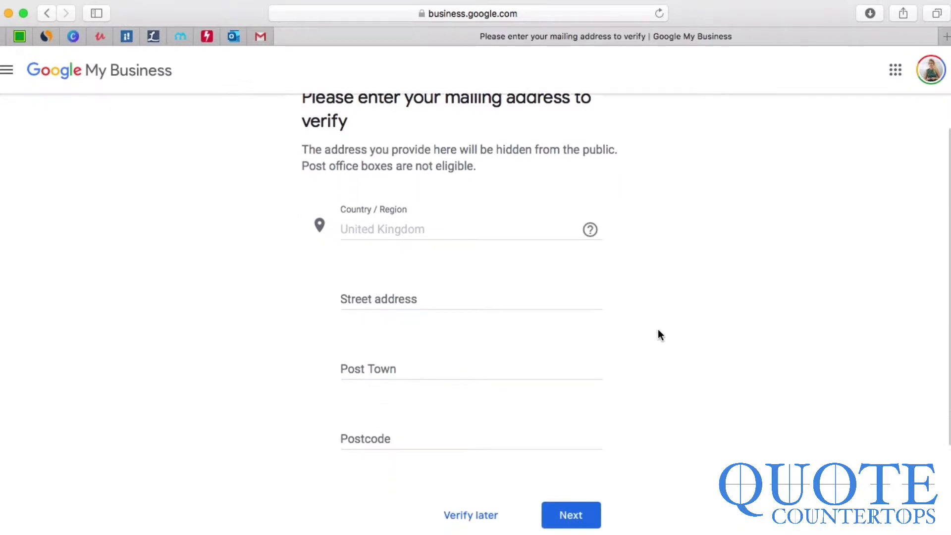
pyautogui.scroll(3, 657, 329)
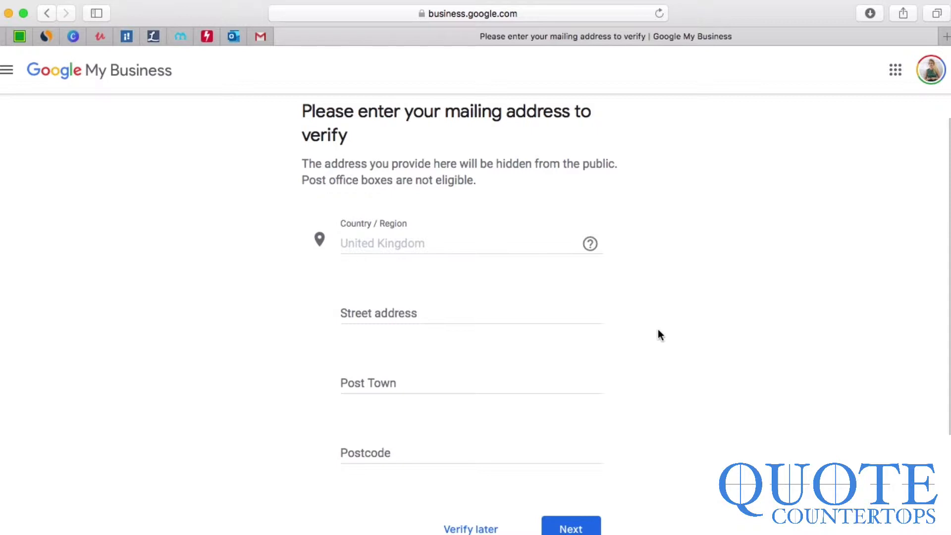
# Step: Fill in the mailing address's street address, post town and postcode
pyautogui.click(489, 316)
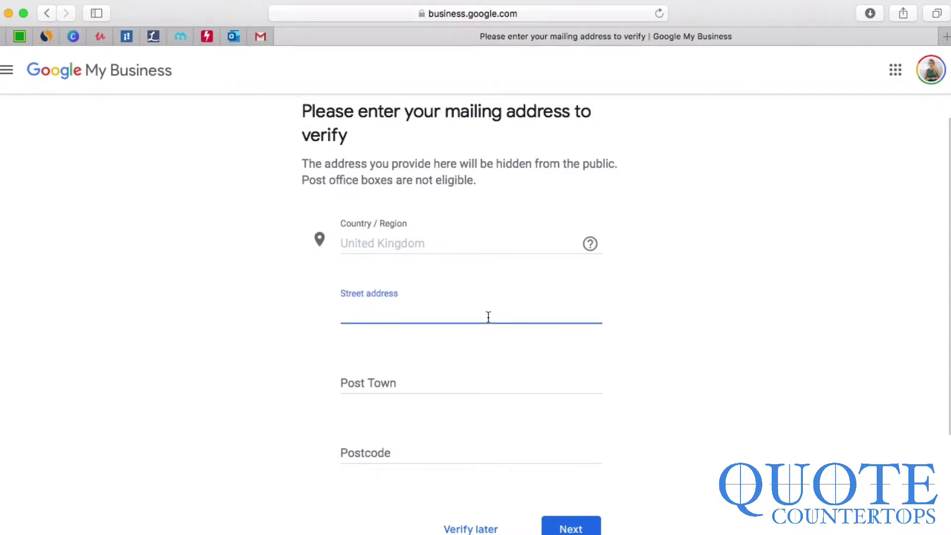
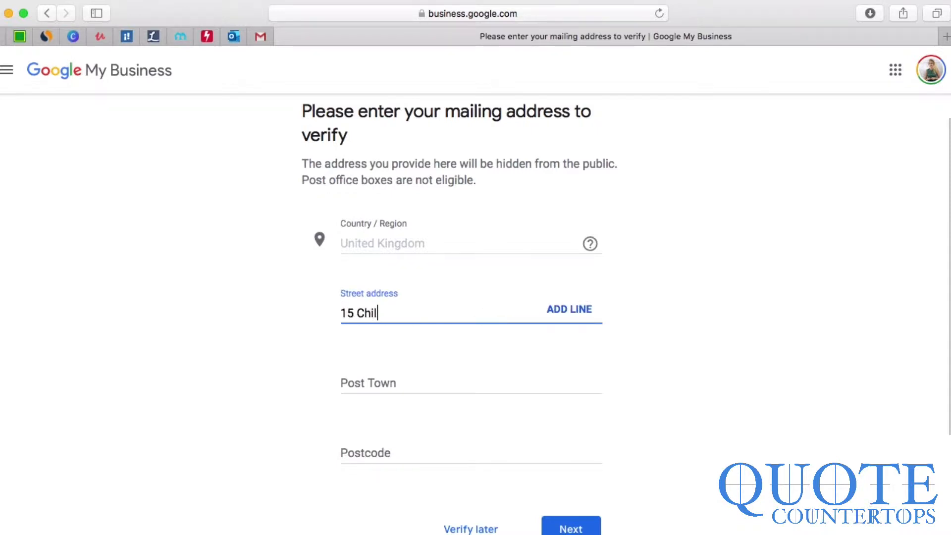
pyautogui.press('Tab')
pyautogui.press('Tab')
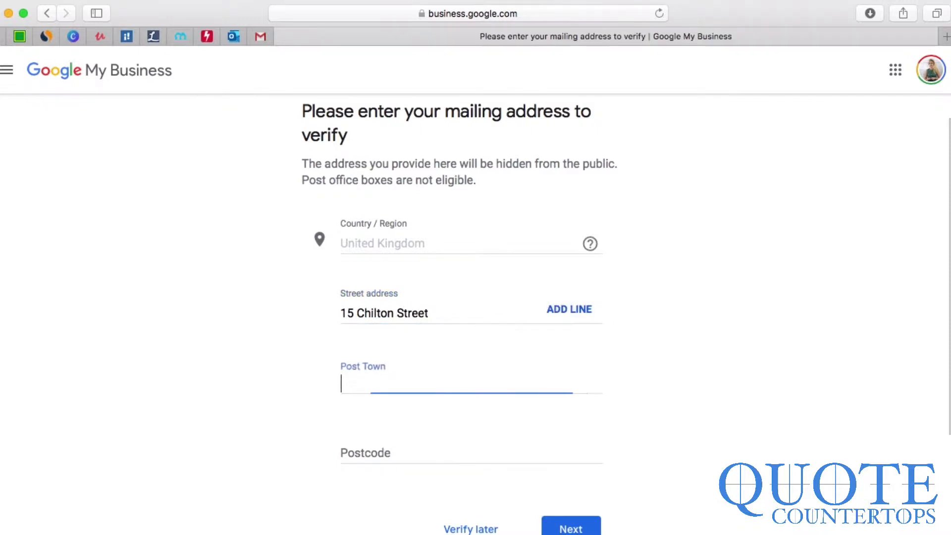
pyautogui.write('London')
pyautogui.press('Tab')
pyautogui.write('E')
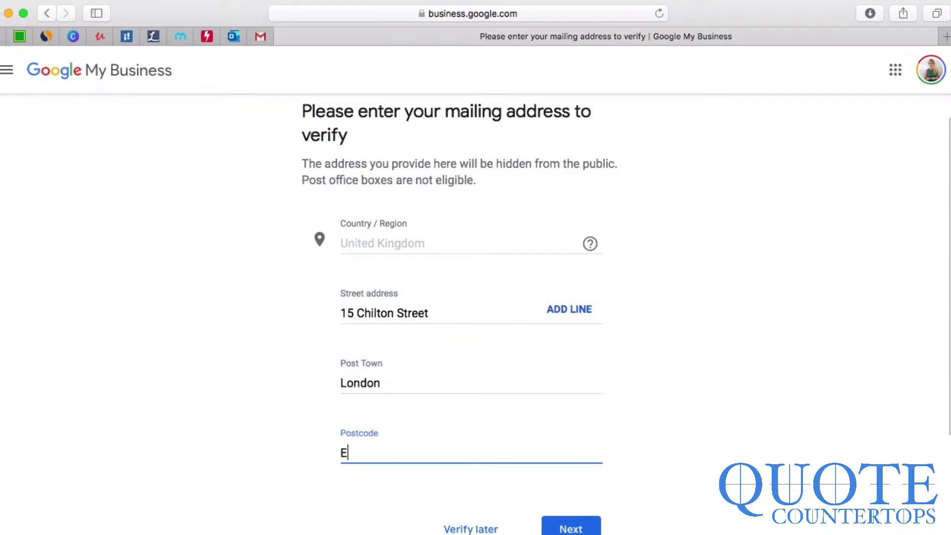
pyautogui.write('2 6DZ')
pyautogui.scroll(-2, 580, 422)
# Step: Submit the mailing address and request verification by postcard
pyautogui.click(572, 464)
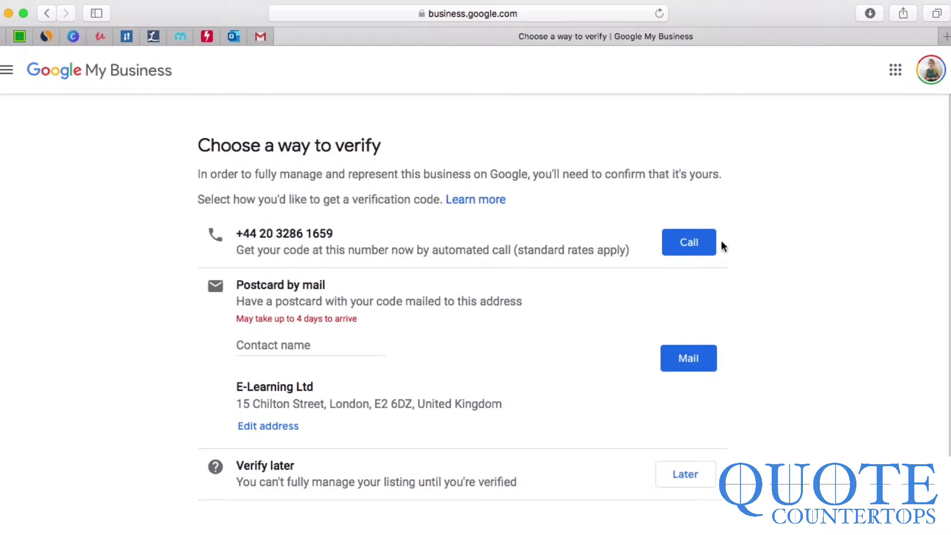
pyautogui.click(702, 248)
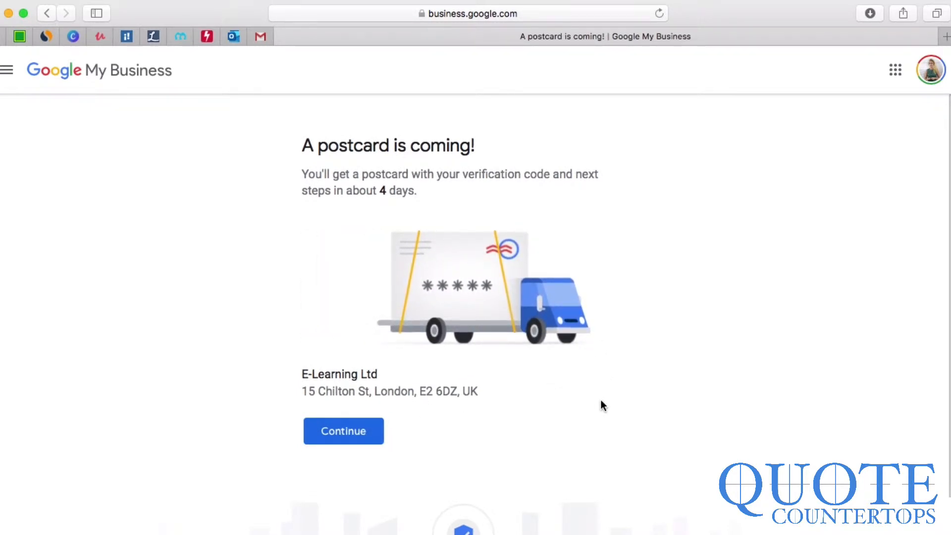
# Step: Continue to the dashboard, accept the welcome dialog, and start a new post
pyautogui.click(325, 436)
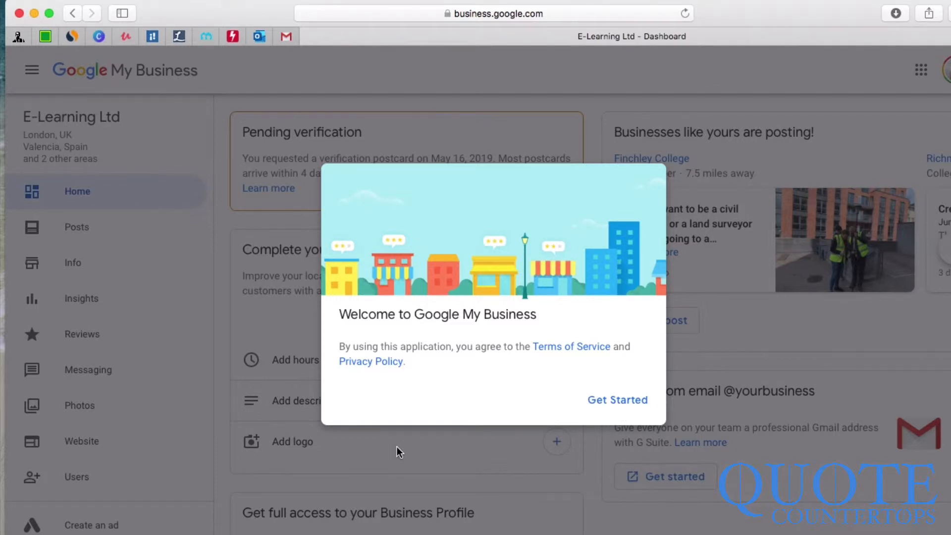
pyautogui.click(633, 402)
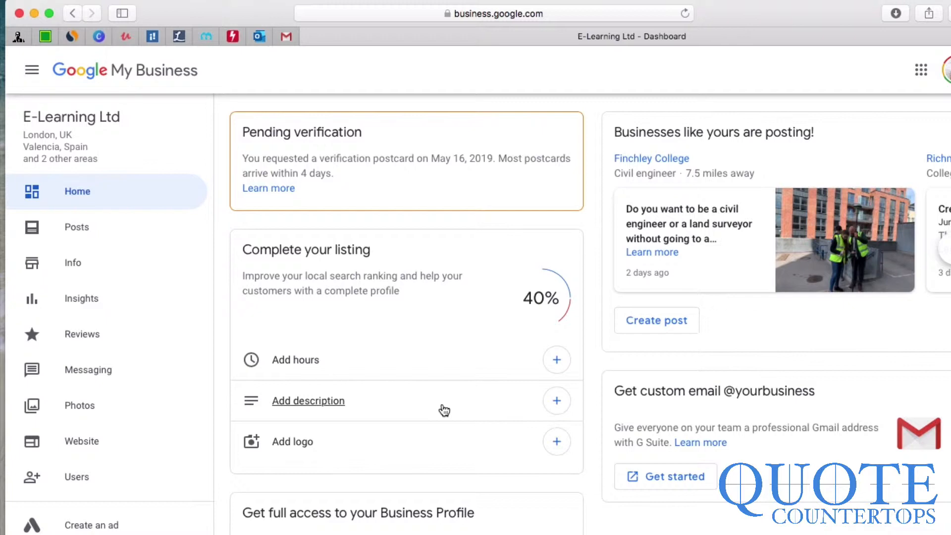
pyautogui.click(679, 327)
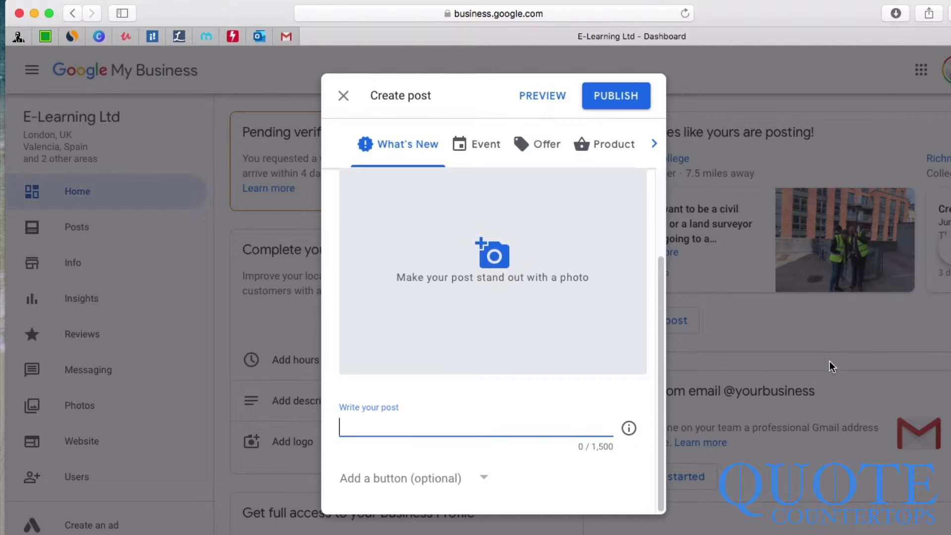
# Step: Upload the TEFL Trainer image as the post's photo
pyautogui.click(410, 478)
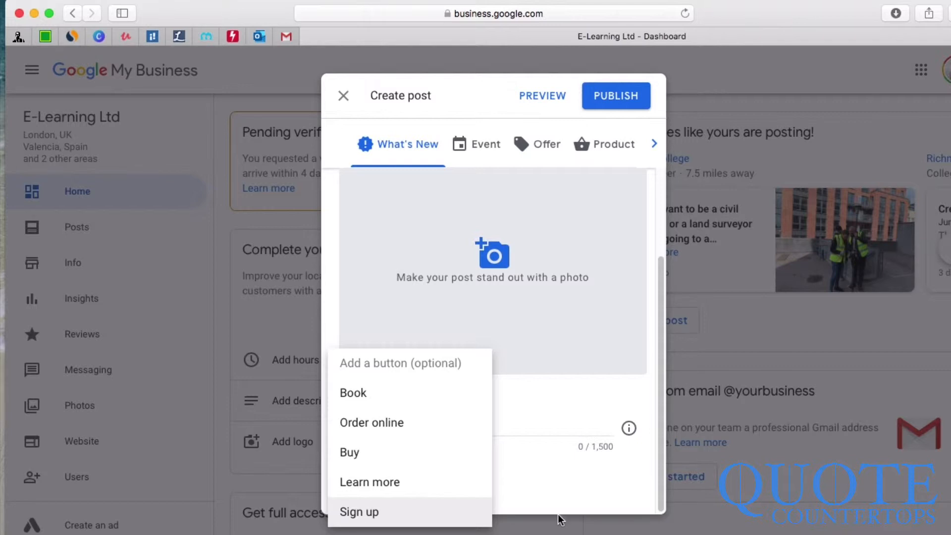
pyautogui.click(562, 502)
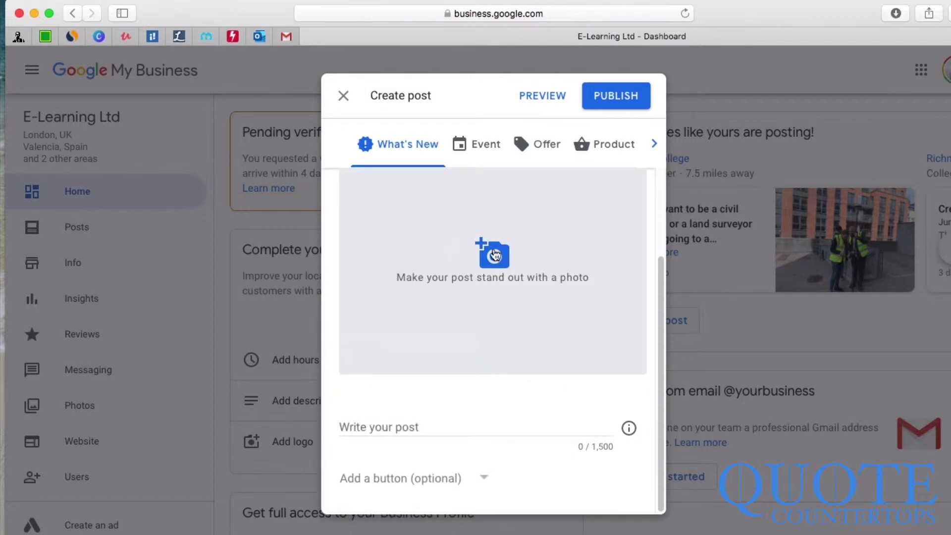
pyautogui.click(498, 252)
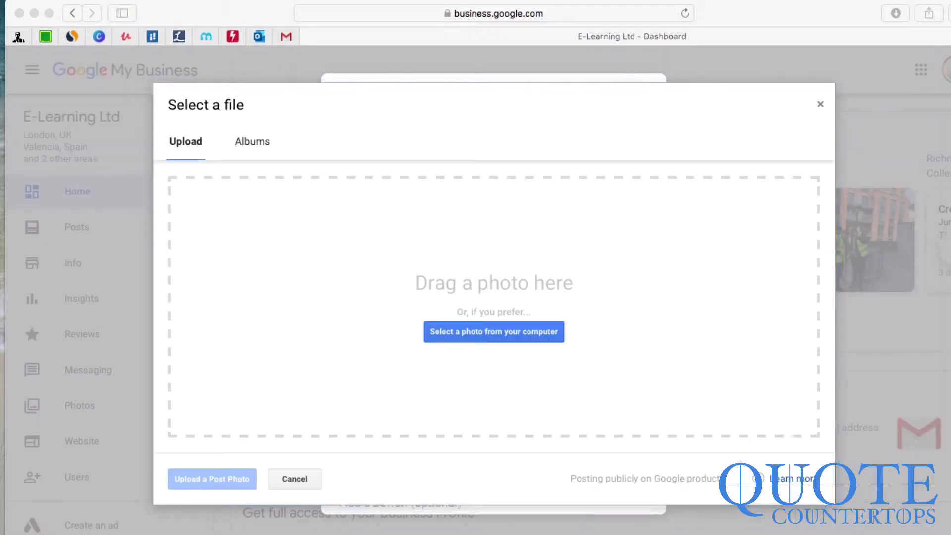
pyautogui.moveTo(277, 99); pyautogui.dragTo(420, 230)
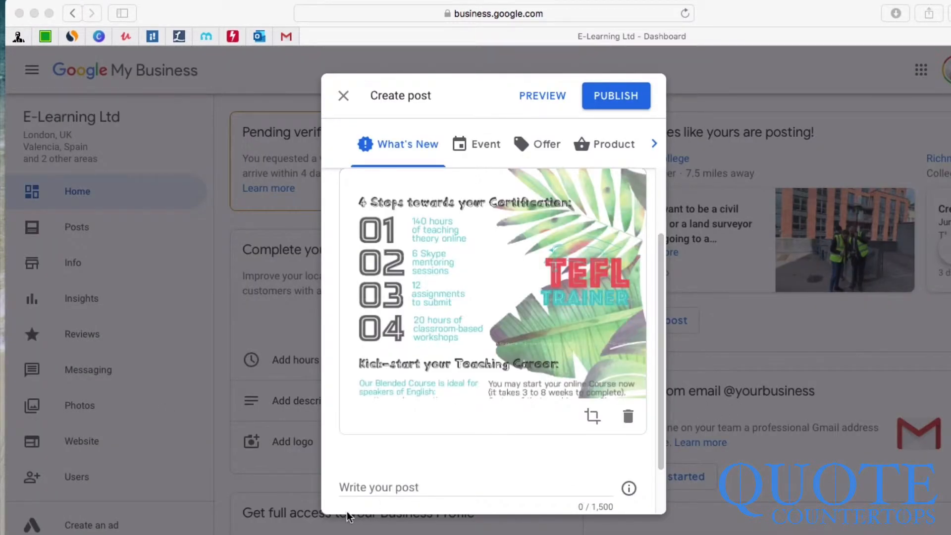
# Step: Write the post text 'Become a certified English teacher with us!'
pyautogui.click(367, 486)
pyautogui.click(386, 485)
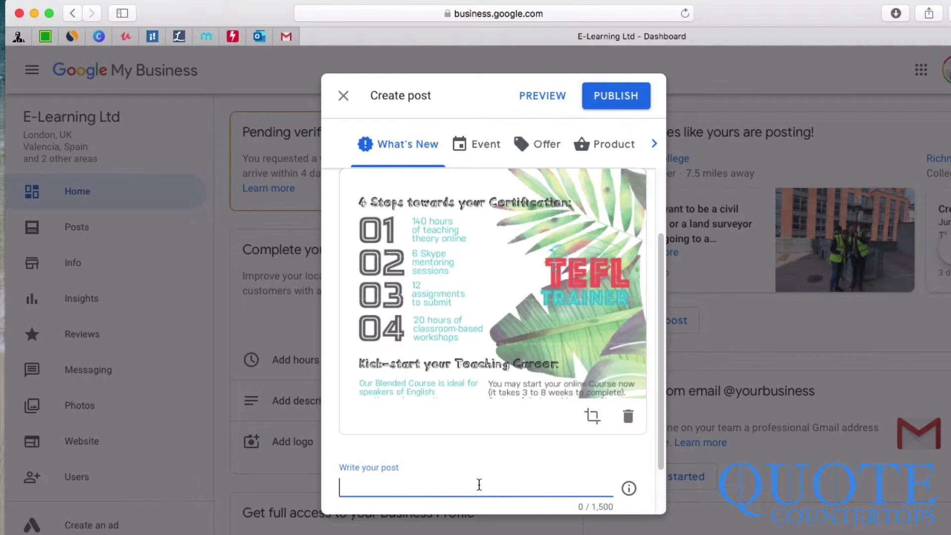
pyautogui.write('Become a c')
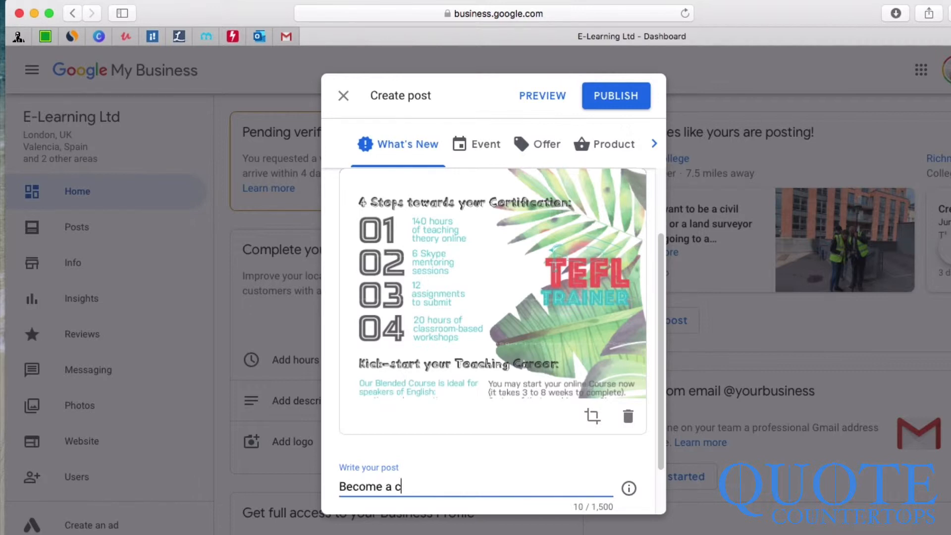
pyautogui.write('ertified English te')
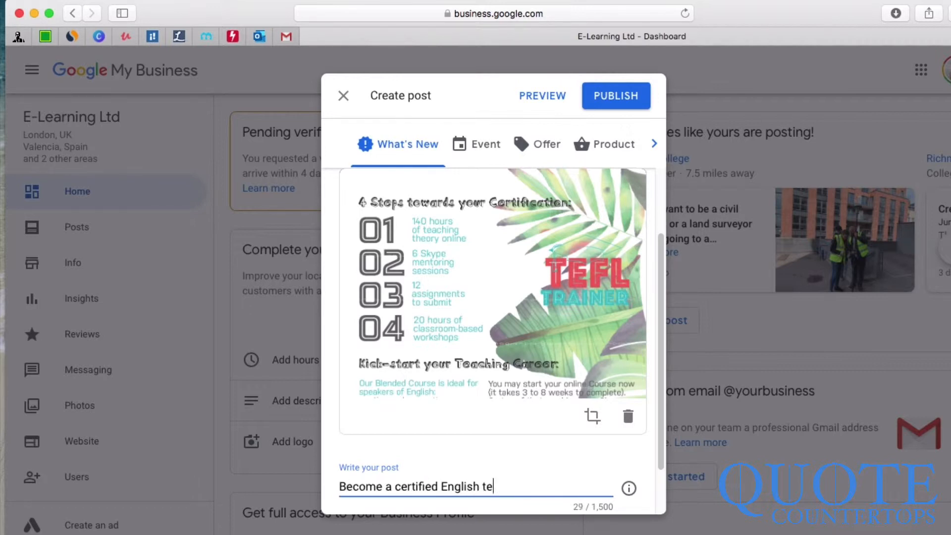
pyautogui.write('acher with us!')
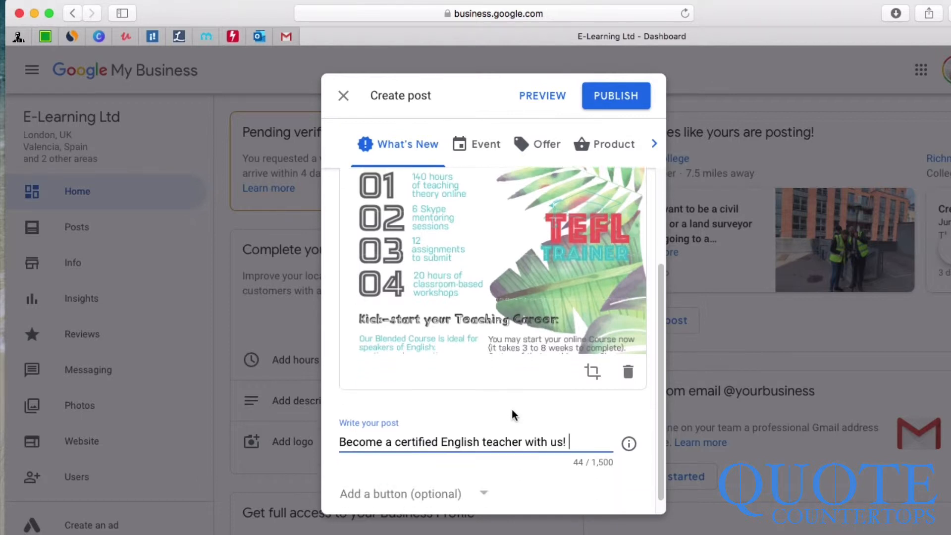
pyautogui.scroll(-1, 512, 409)
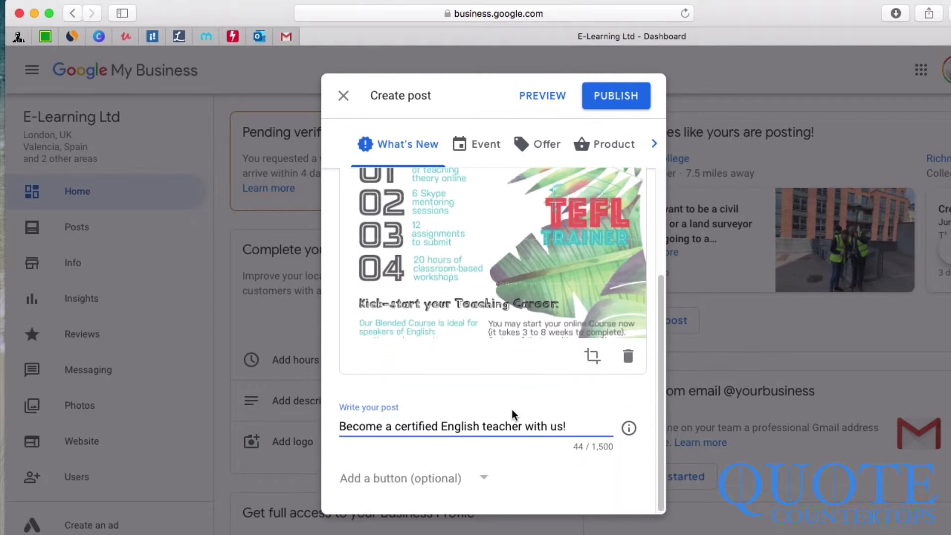
# Step: Add a Sign up button linked to the pasted course page
pyautogui.click(405, 489)
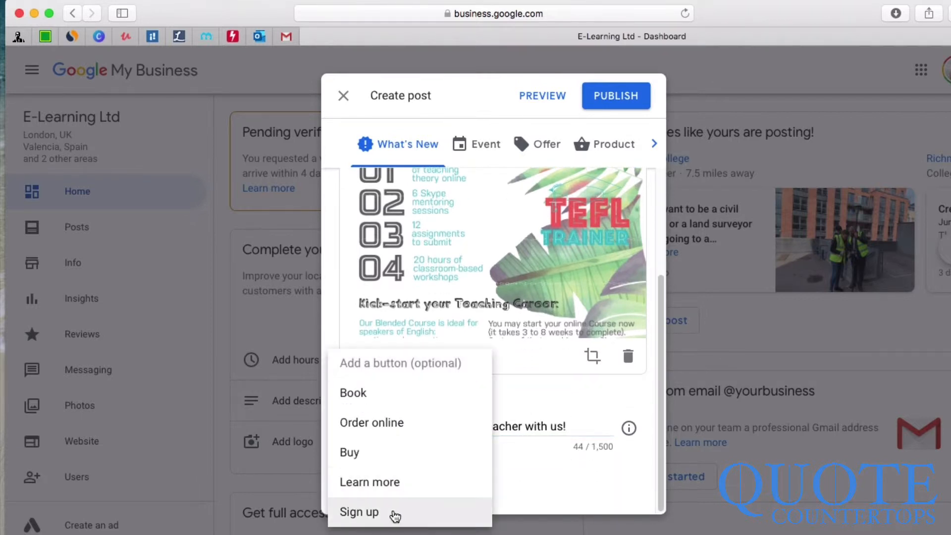
pyautogui.click(392, 512)
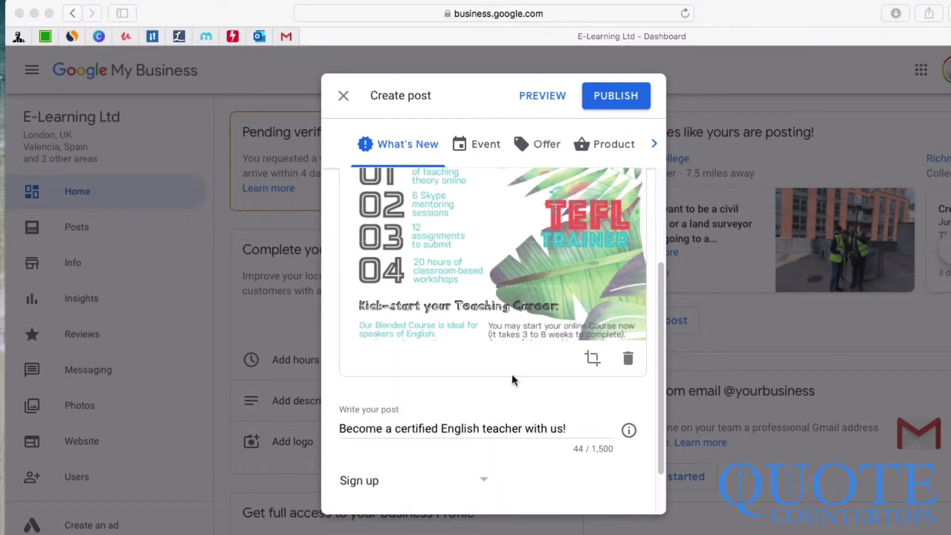
pyautogui.click(479, 486)
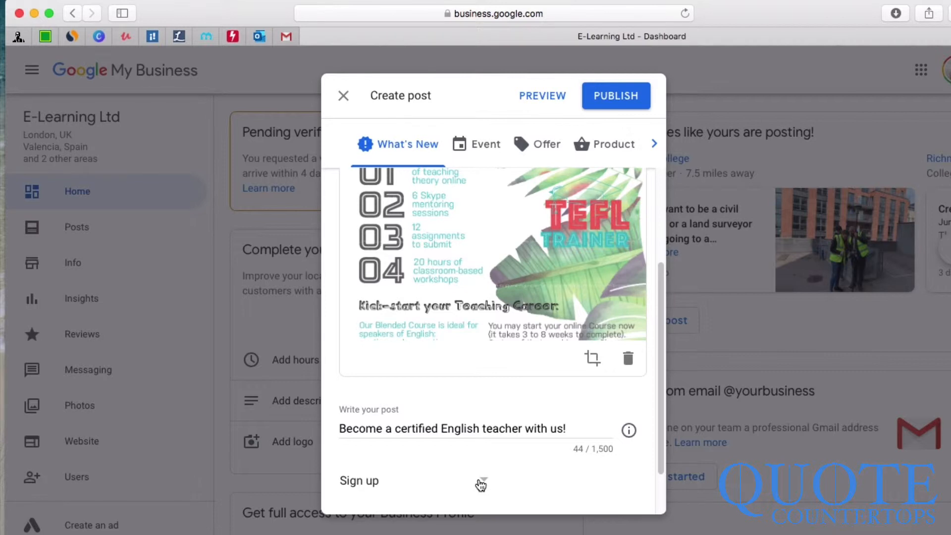
pyautogui.click(480, 480)
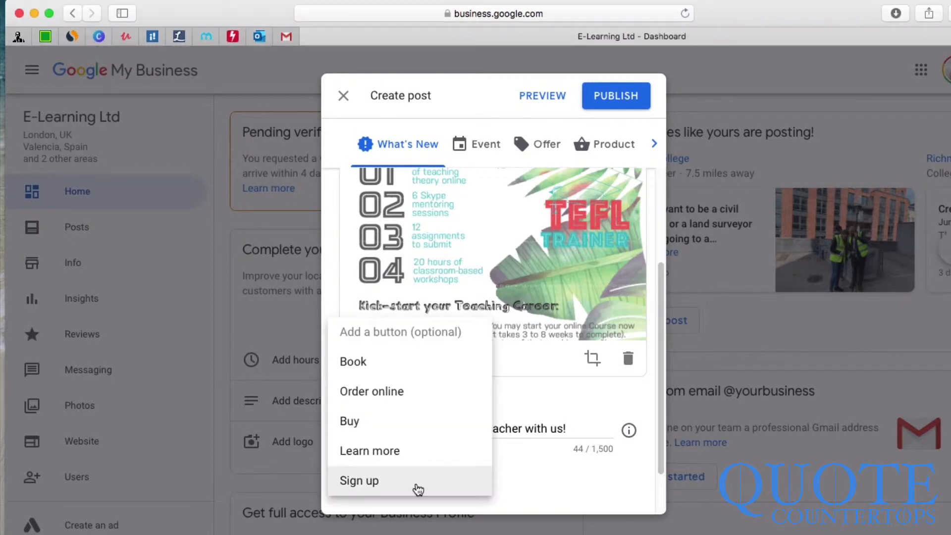
pyautogui.click(414, 483)
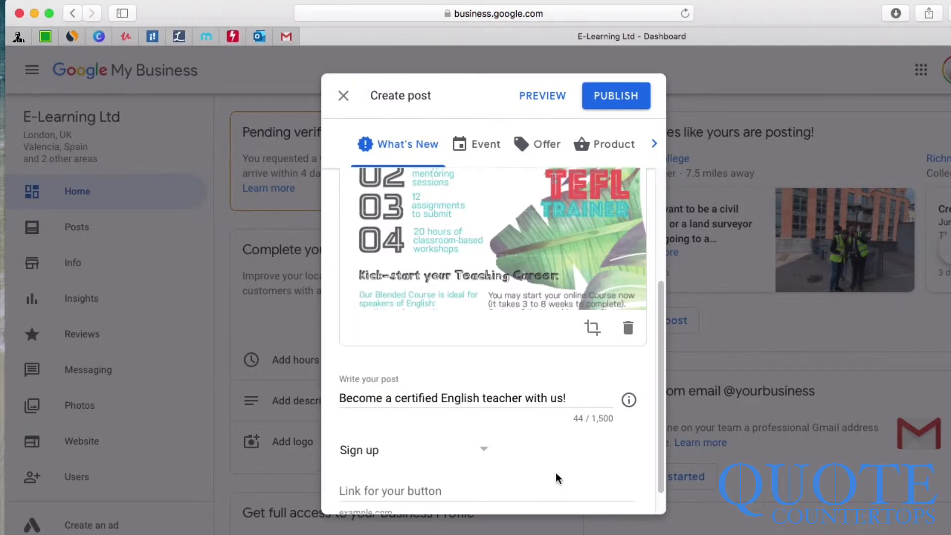
pyautogui.click(390, 461)
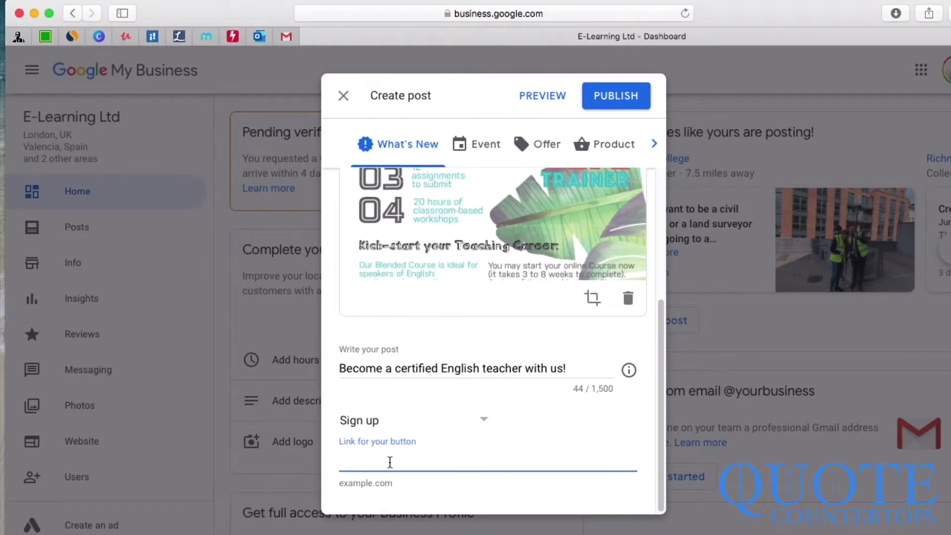
pyautogui.write('https://tefltrainer.com/tefl-trainer-courses/')
pyautogui.scroll(10, 405, 451)
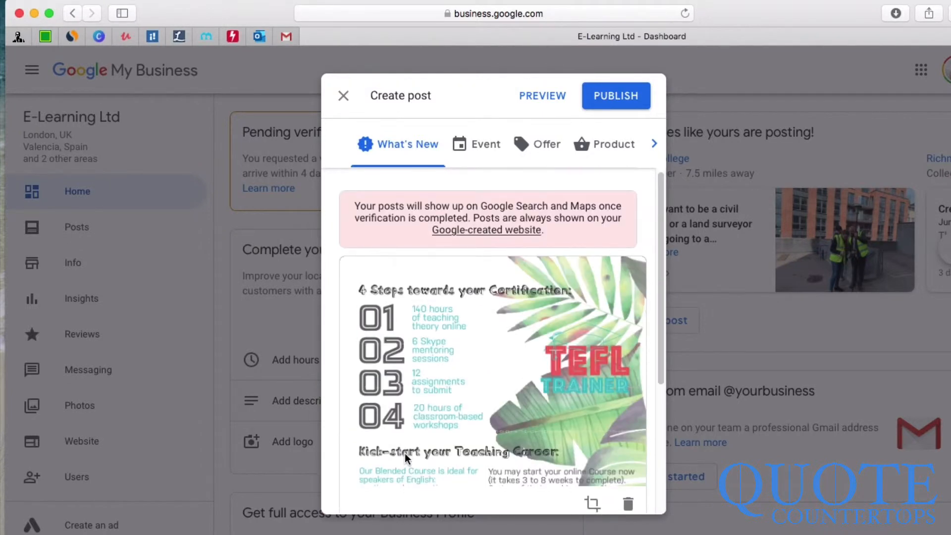
# Step: Switch the post to an Offer titled 'Accredited Online Courses all year round!'
pyautogui.click(495, 144)
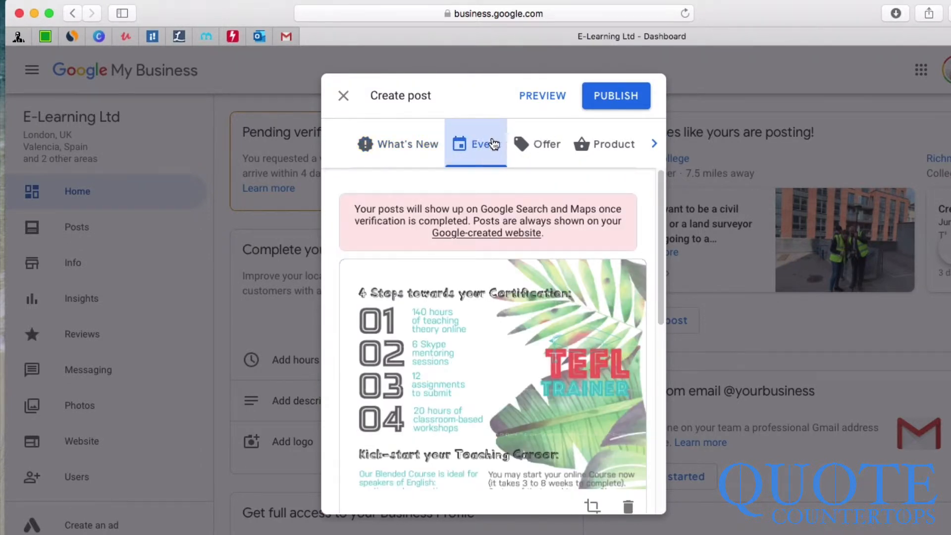
pyautogui.click(553, 146)
pyautogui.click(625, 148)
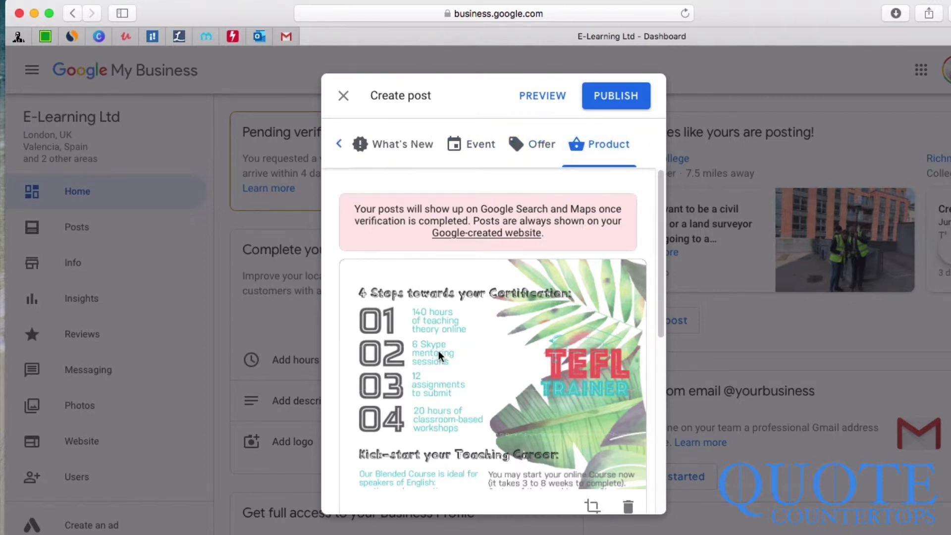
pyautogui.click(541, 148)
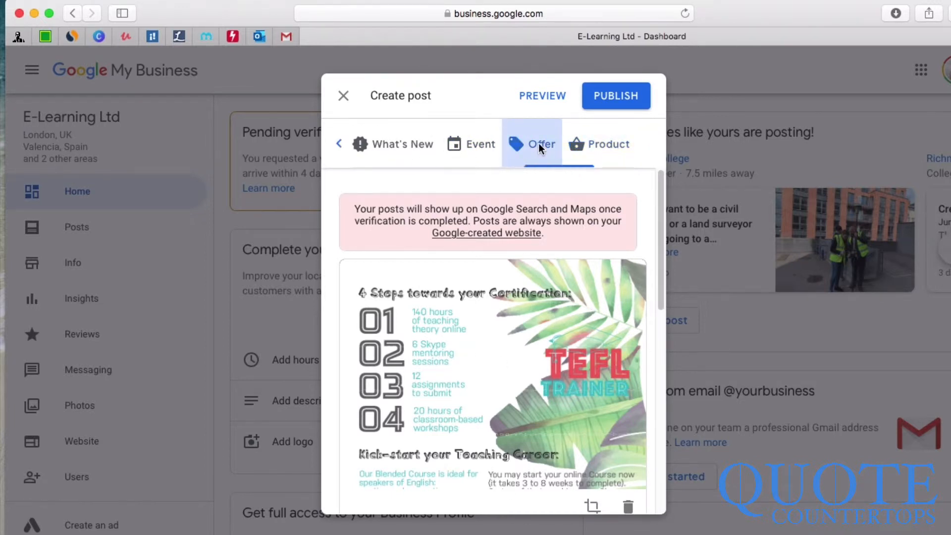
pyautogui.click(611, 105)
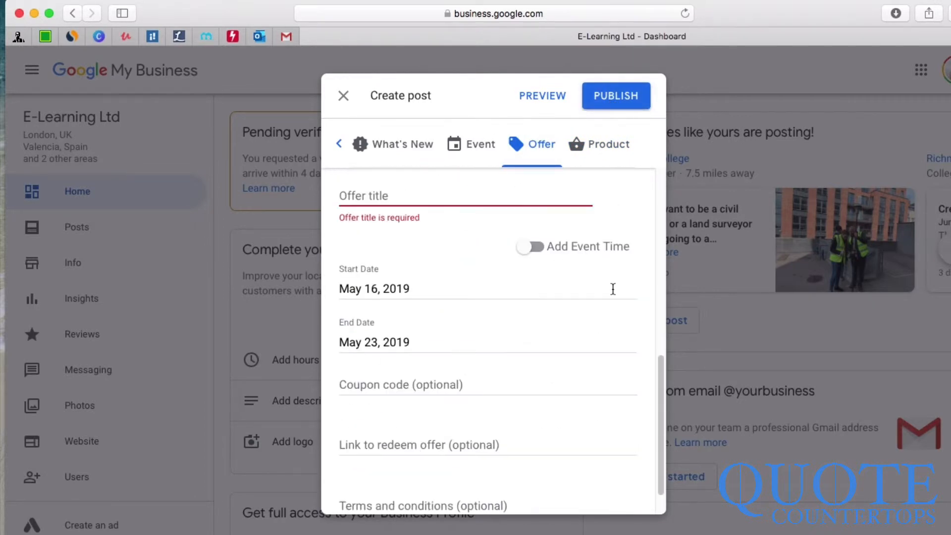
pyautogui.write('Online Courses')
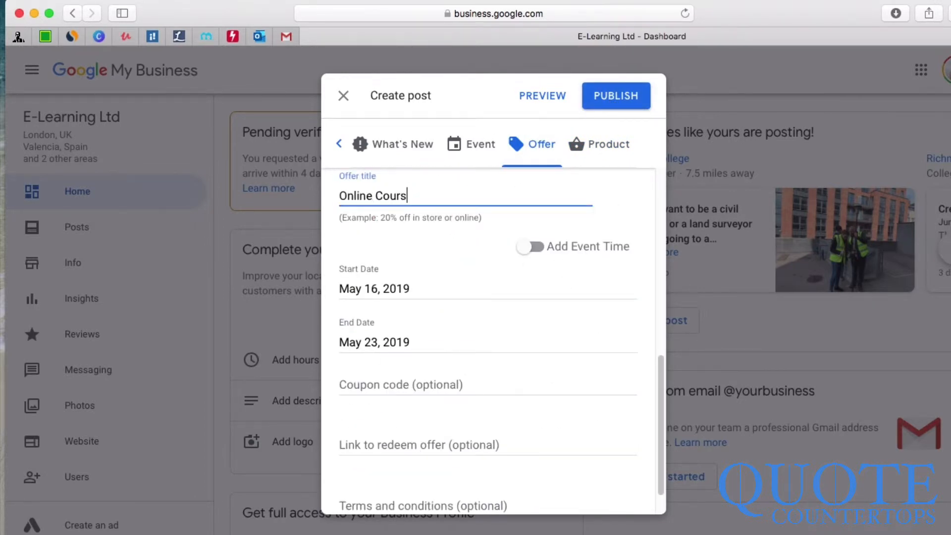
pyautogui.write('all year round!')
pyautogui.click(339, 195)
pyautogui.write('Accredited')
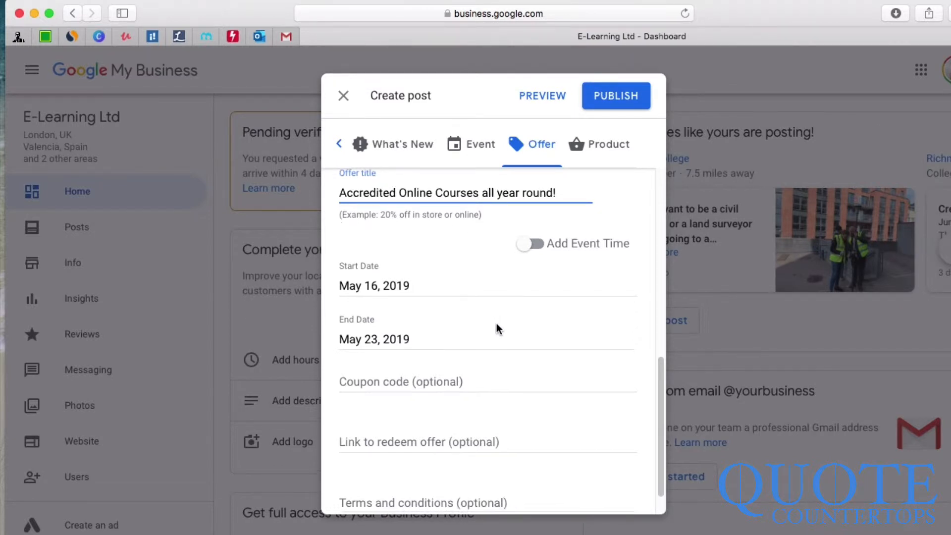
# Step: Paste coupon code MAY2019PROMO and the redemption link, then publish the offer
pyautogui.scroll(-2, 496, 323)
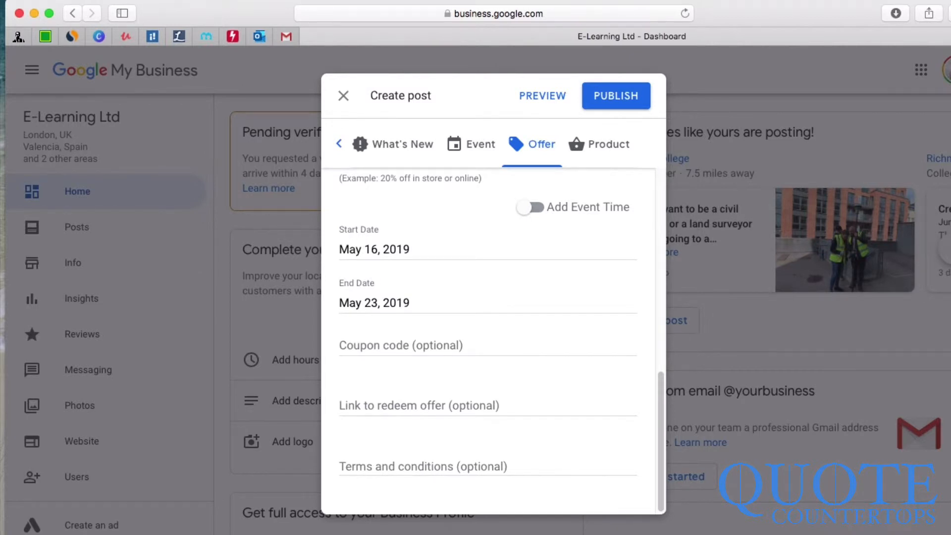
pyautogui.click(531, 342)
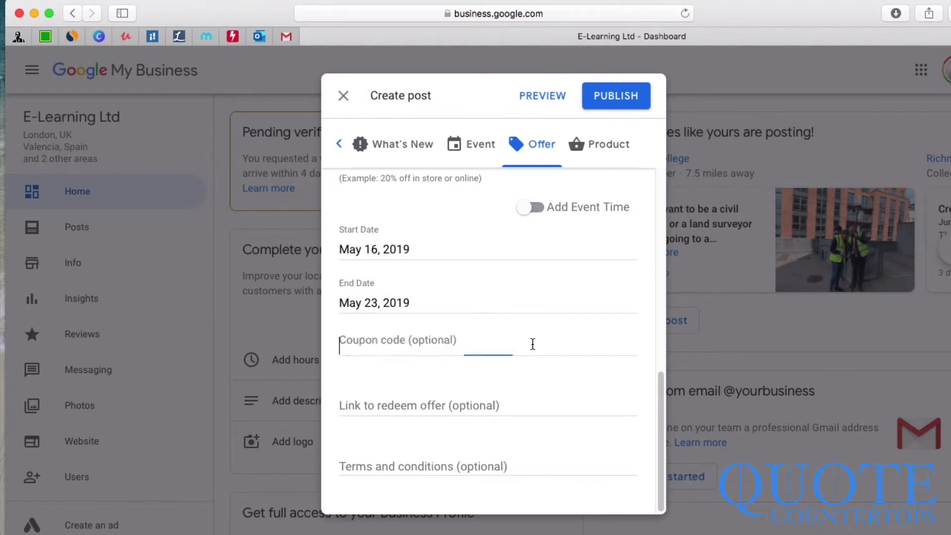
pyautogui.write('MAY2019PROMO')
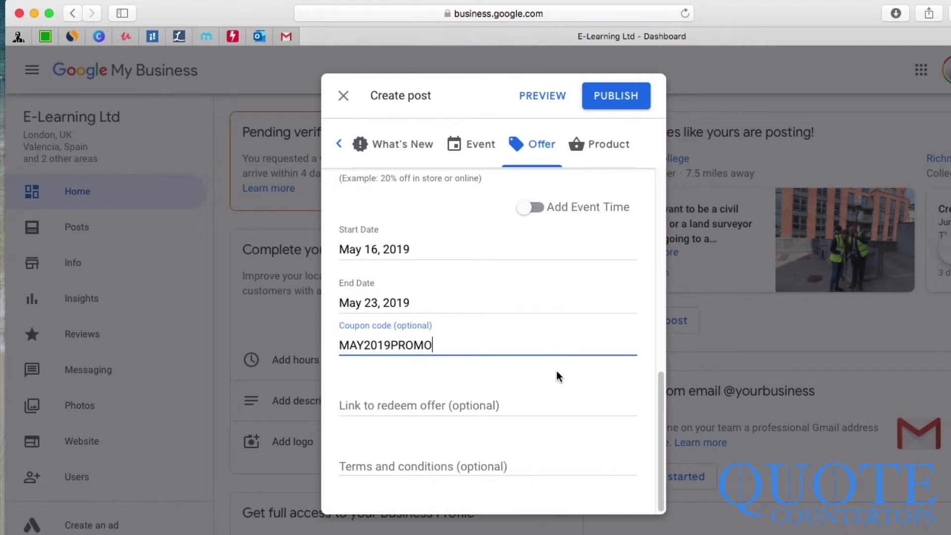
pyautogui.click(419, 411)
pyautogui.write('https://tefltrainer.com/sign-up/membership-checkout/?level=1')
pyautogui.scroll(1, 434, 346)
pyautogui.scroll(10, 434, 348)
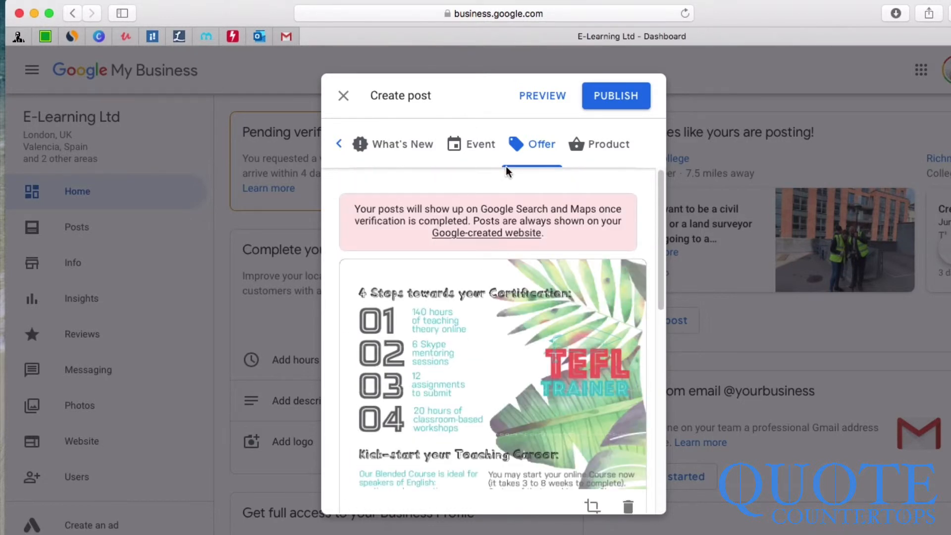
pyautogui.click(624, 99)
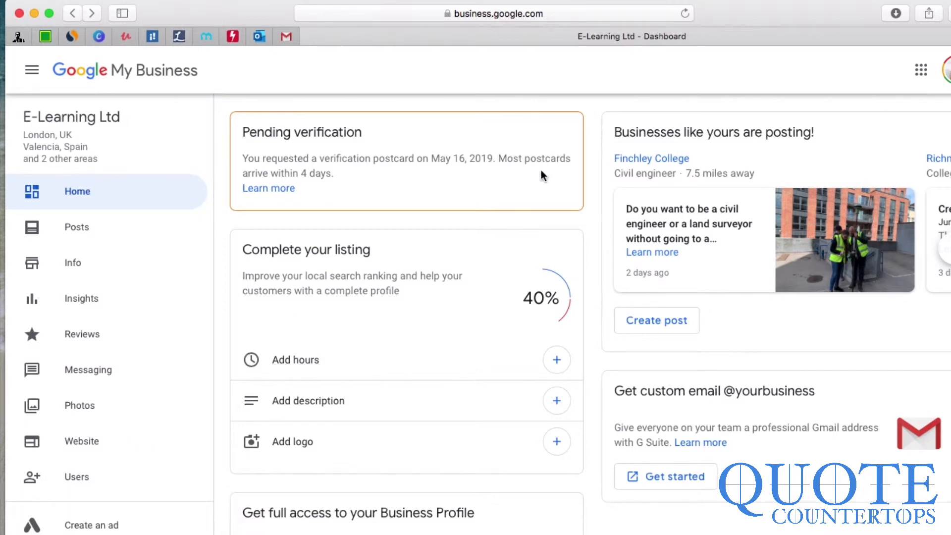
# Step: Go to Add logo, dismiss the photo tip, and scroll to the Logo, Cover and Video cards
pyautogui.moveTo(382, 251); pyautogui.dragTo(240, 250)
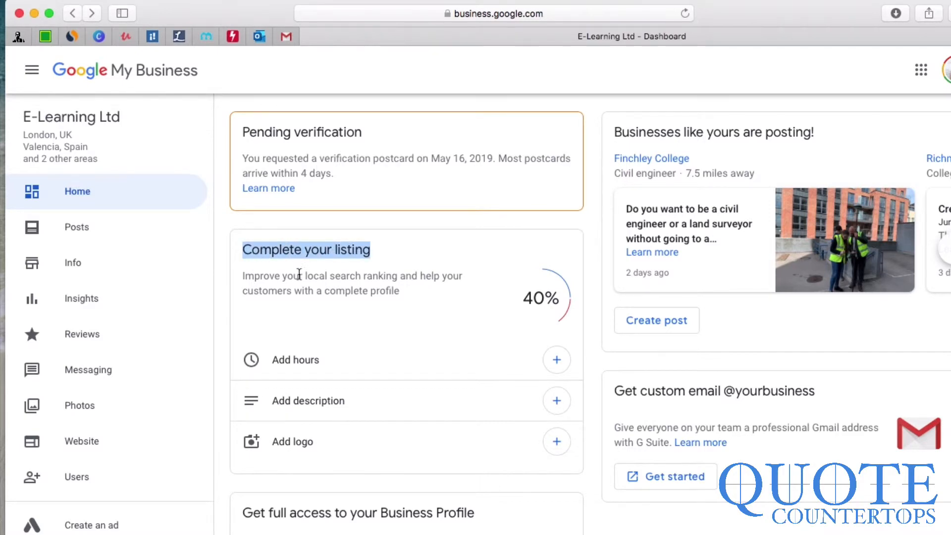
pyautogui.click(416, 334)
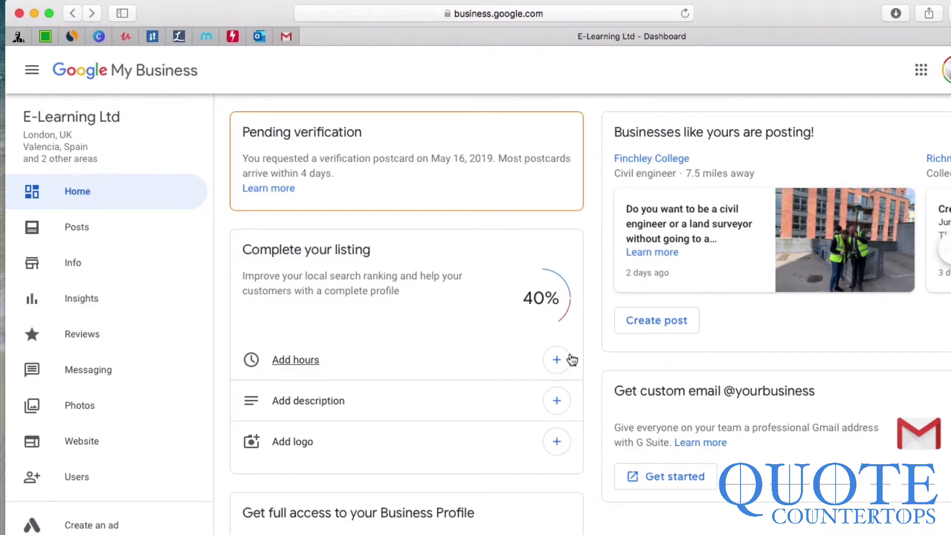
pyautogui.click(253, 439)
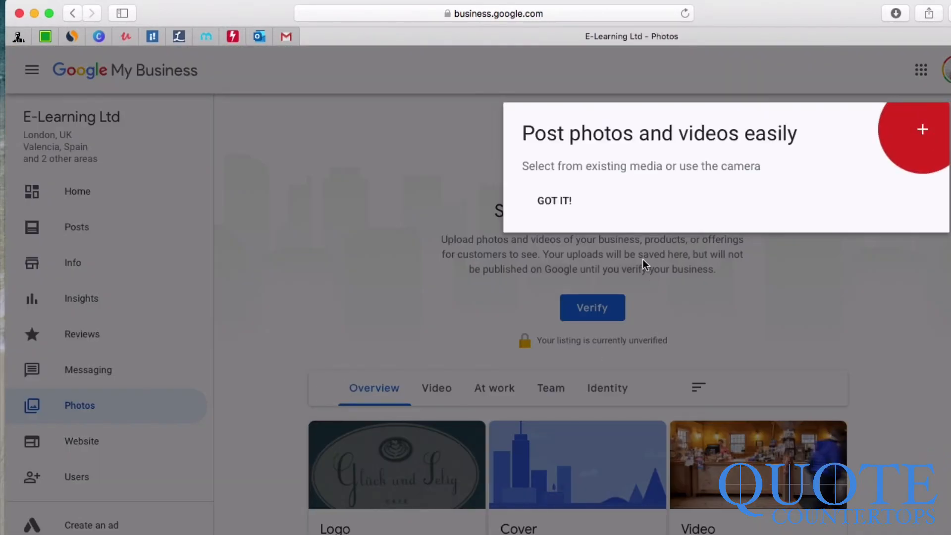
pyautogui.click(775, 231)
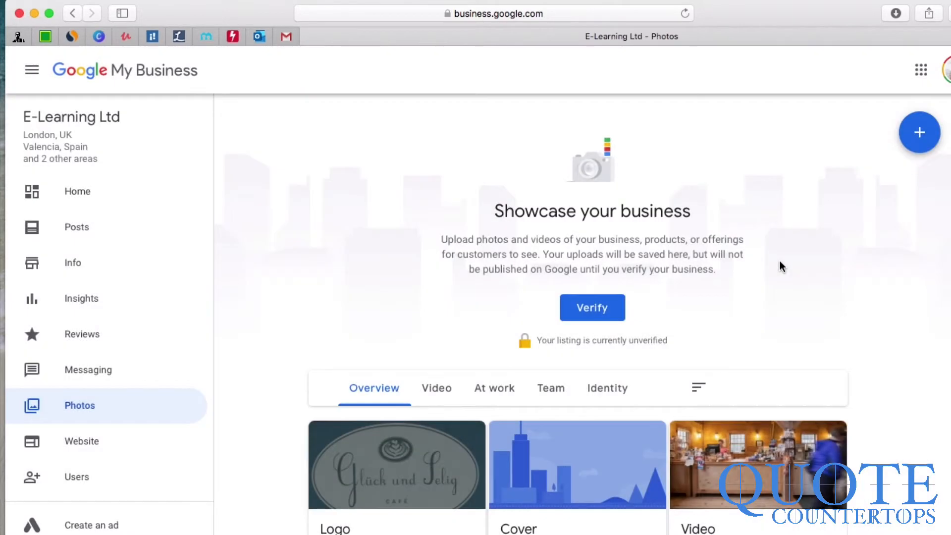
pyautogui.scroll(-5, 723, 341)
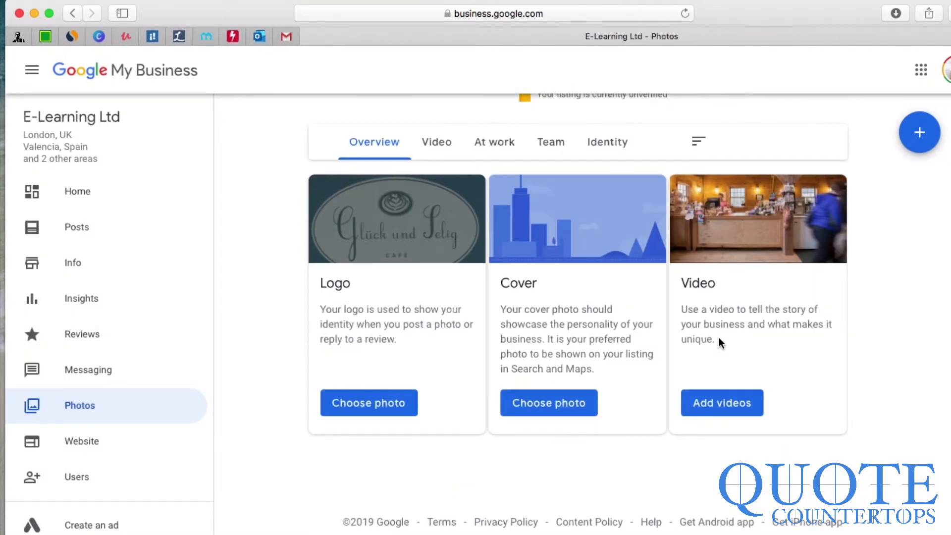
# Step: Upload TEFL Trainer logo Dark.jpg and set it as the listing's logo
pyautogui.click(346, 403)
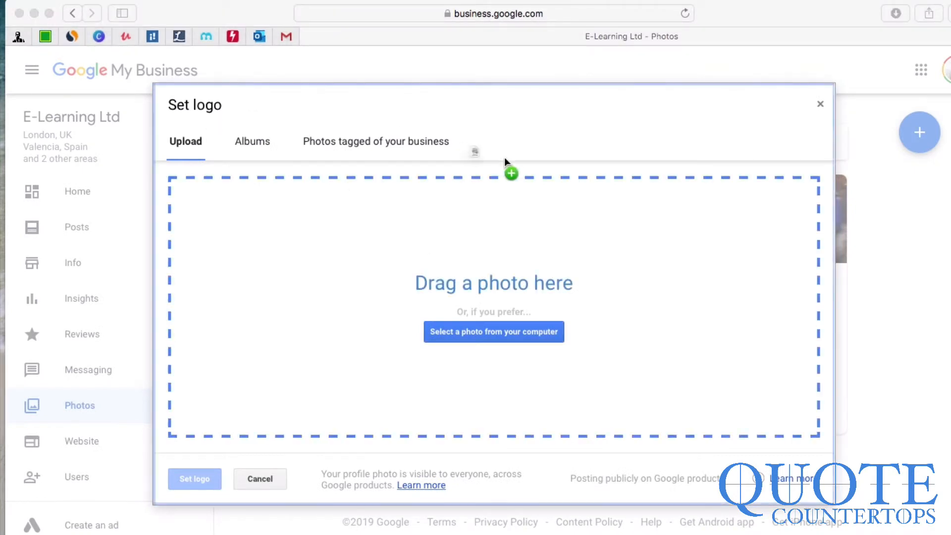
pyautogui.moveTo(504, 157); pyautogui.dragTo(545, 267)
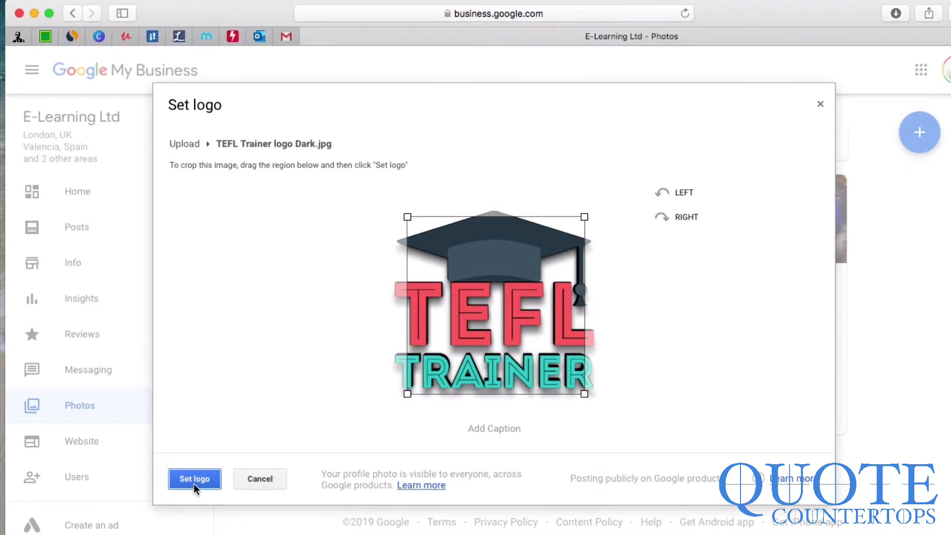
pyautogui.click(193, 482)
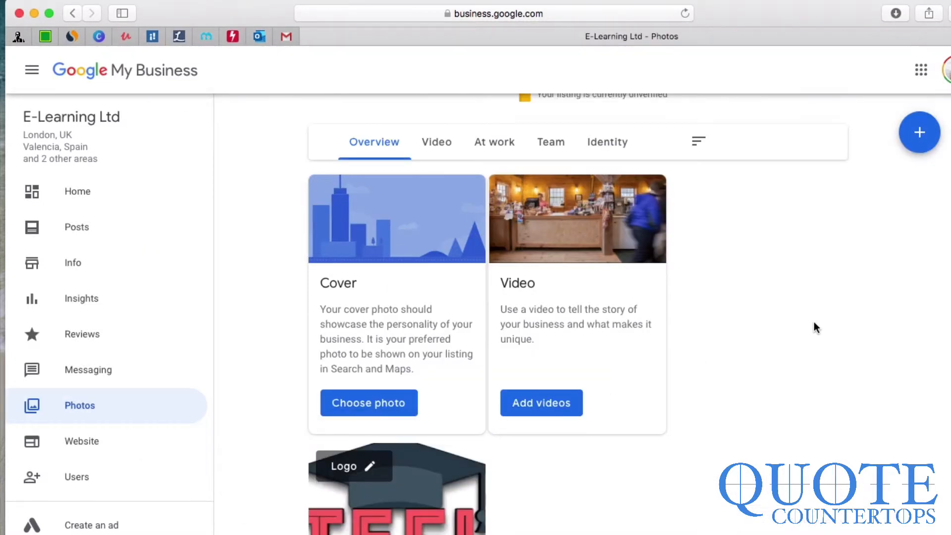
pyautogui.scroll(-1, 745, 321)
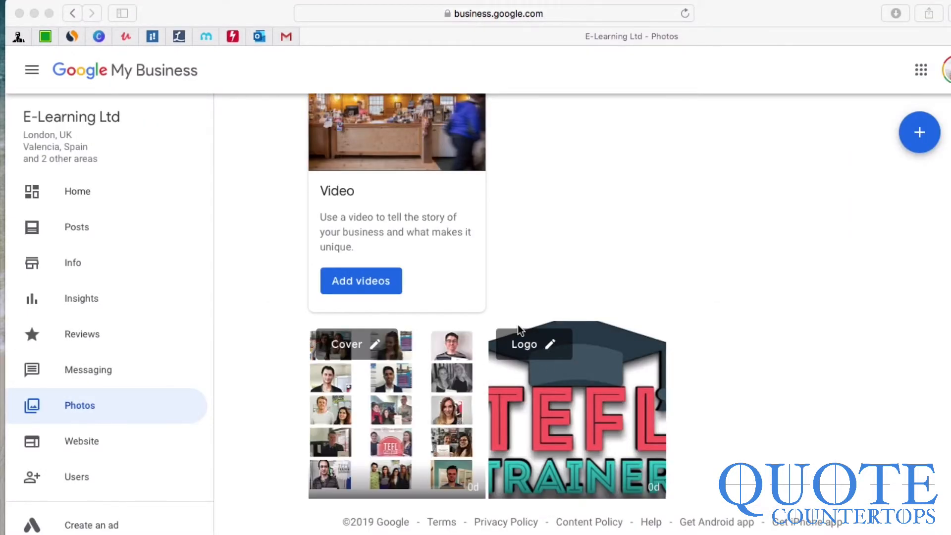
pyautogui.scroll(3, 629, 301)
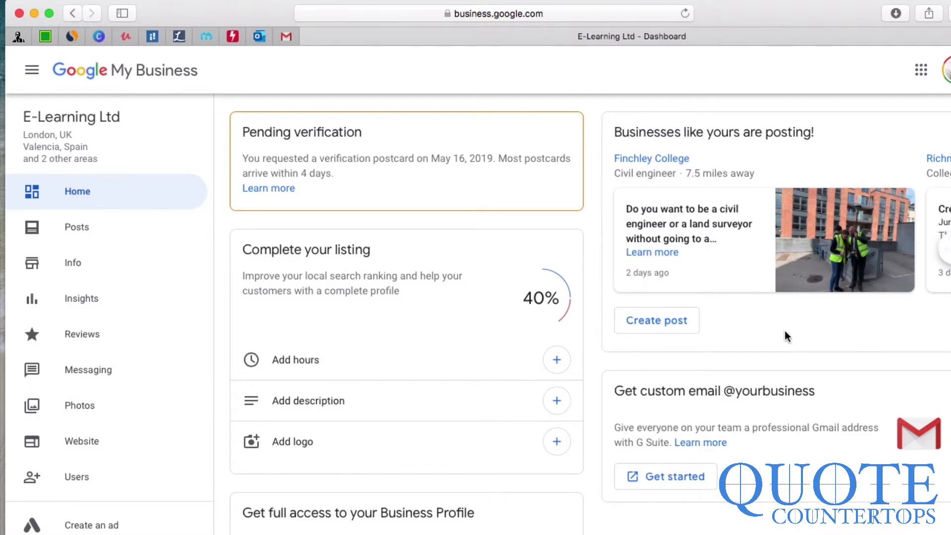
pyautogui.click(83, 227)
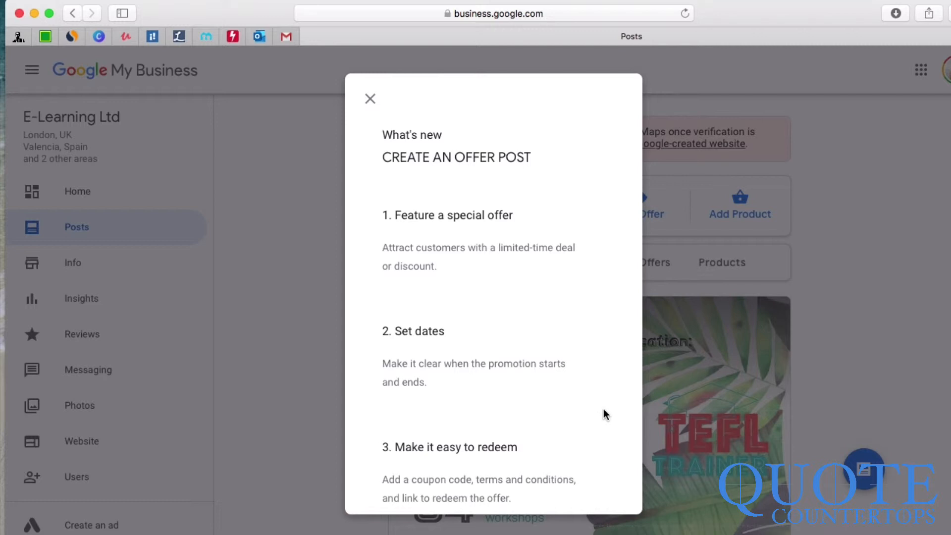
pyautogui.moveTo(517, 500); pyautogui.dragTo(361, 479)
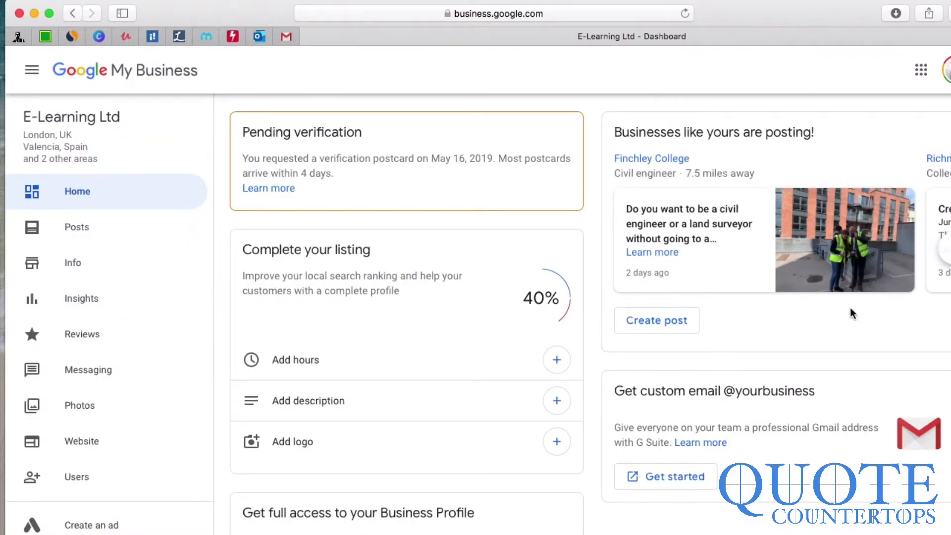
# Step: Start a new post and upload the quoting-tool monitor photo to it
pyautogui.click(675, 323)
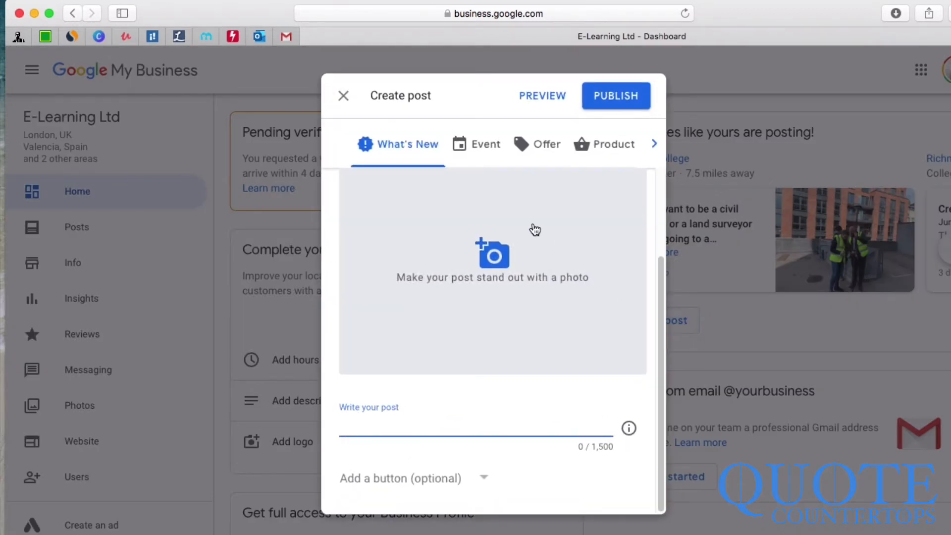
pyautogui.click(497, 242)
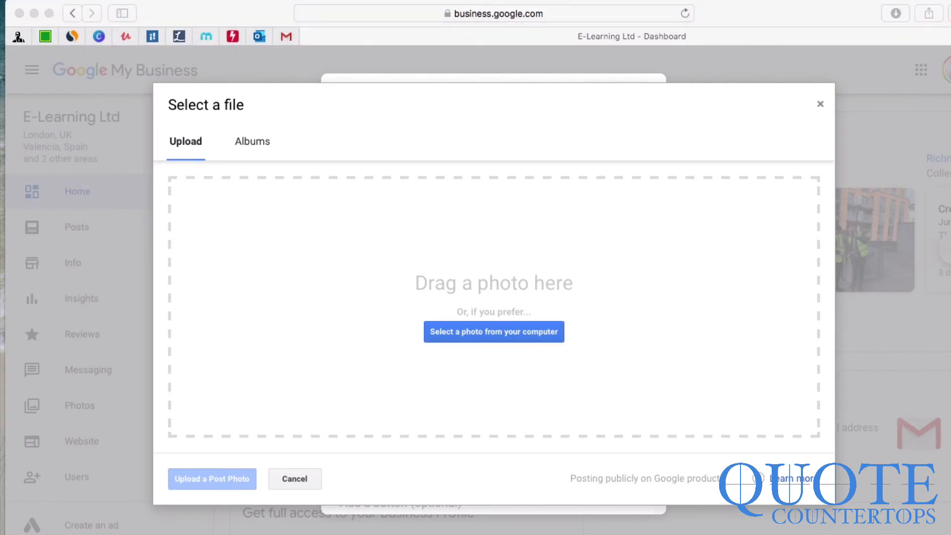
pyautogui.moveTo(950, 258); pyautogui.dragTo(639, 258)
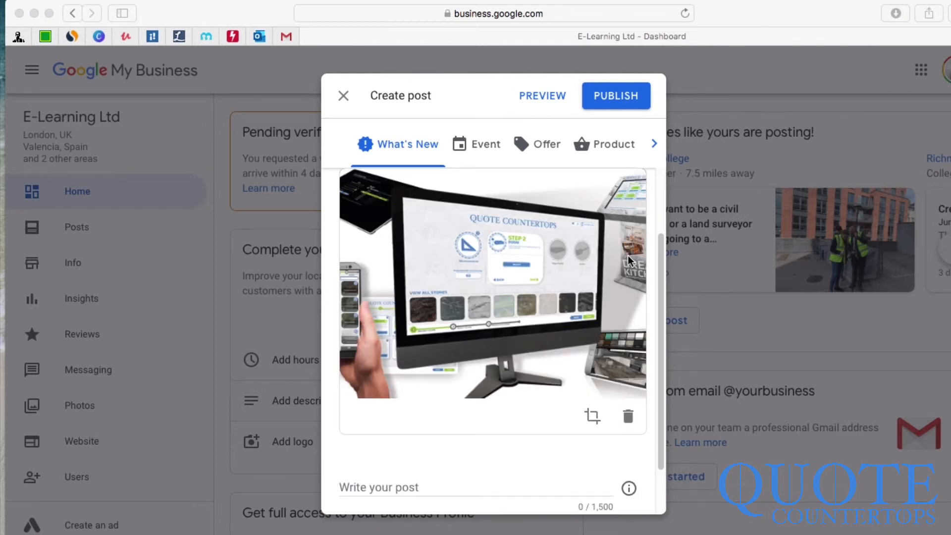
# Step: Enter 'Check out our Instant Quoting tool!' as the post text
pyautogui.scroll(-3, 626, 278)
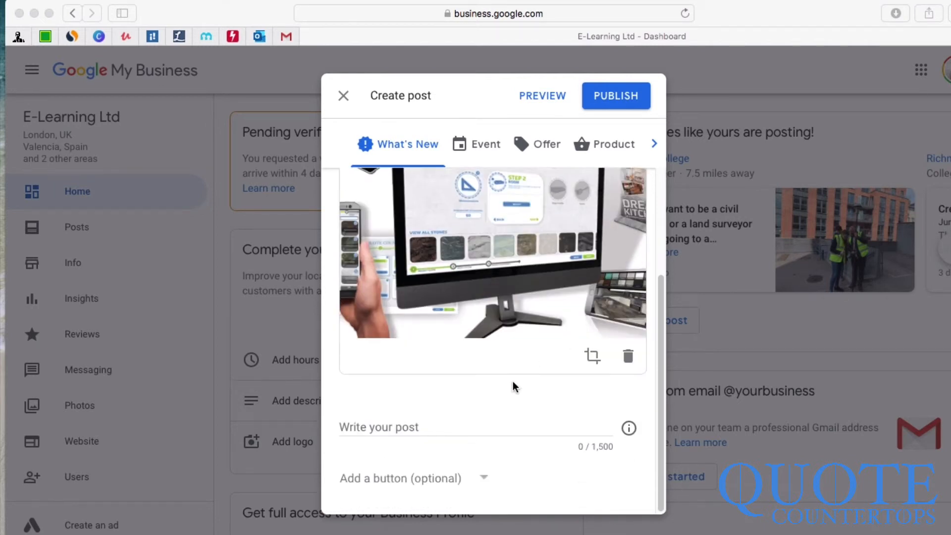
pyautogui.click(465, 422)
pyautogui.write('Che')
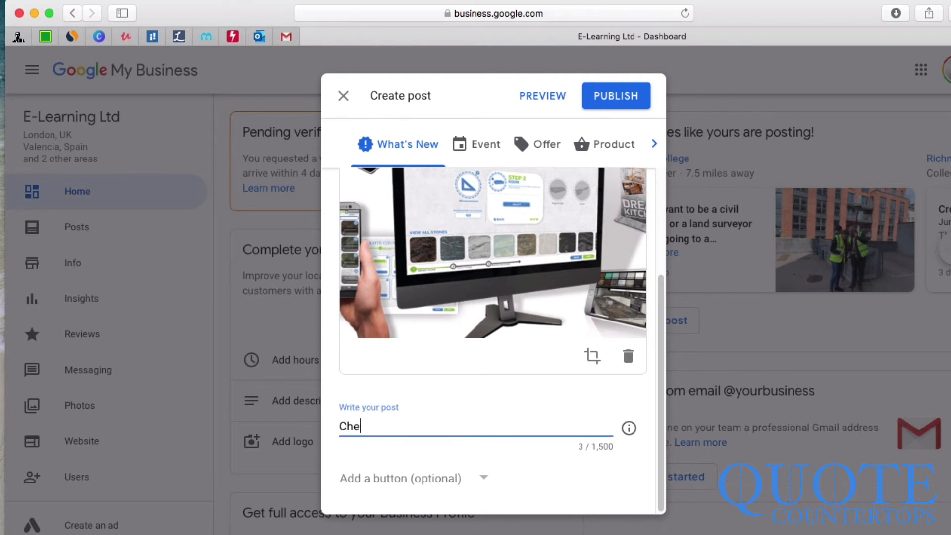
pyautogui.write('ck out our Instant QUotin')
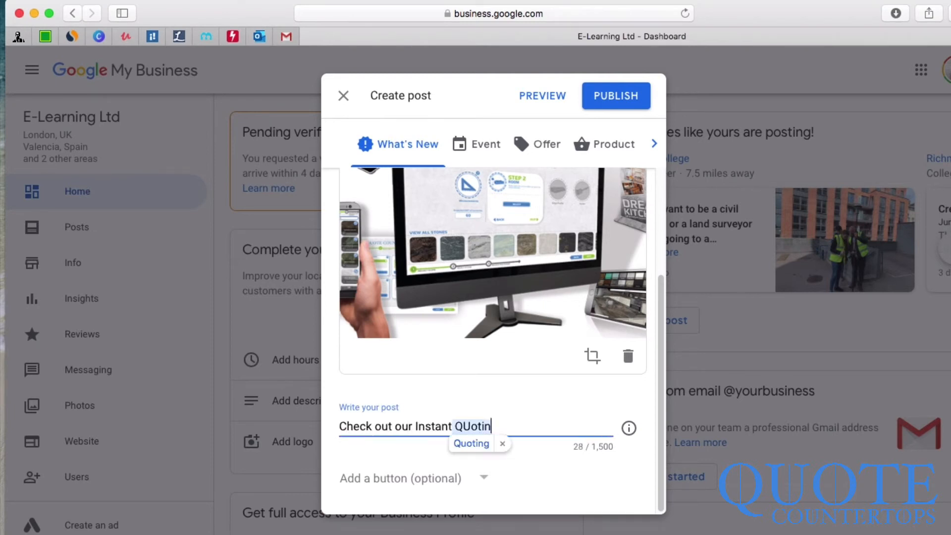
pyautogui.press('BackSpace')
pyautogui.press('BackSpace')
pyautogui.press('BackSpace')
pyautogui.press('BackSpace')
pyautogui.press('BackSpace')
pyautogui.write('uoting t')
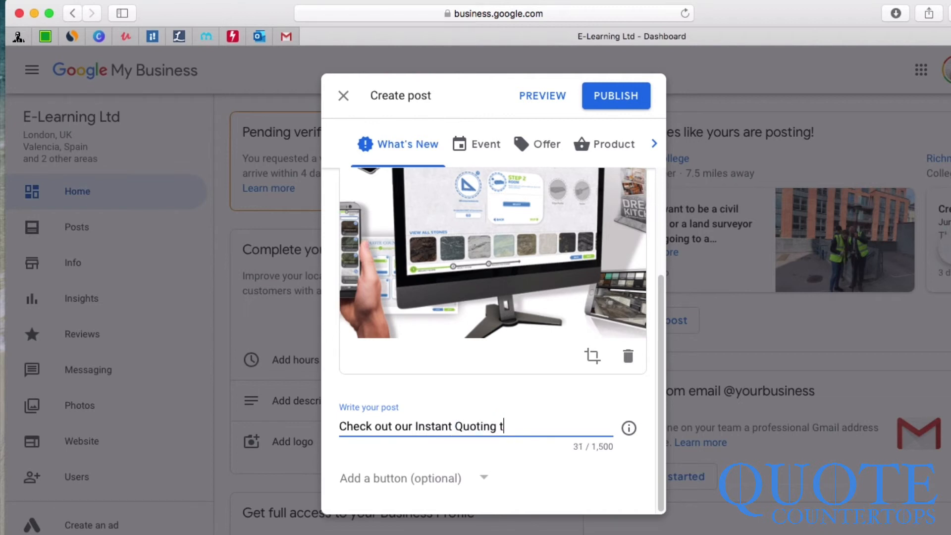
pyautogui.write('ool!')
pyautogui.click(483, 478)
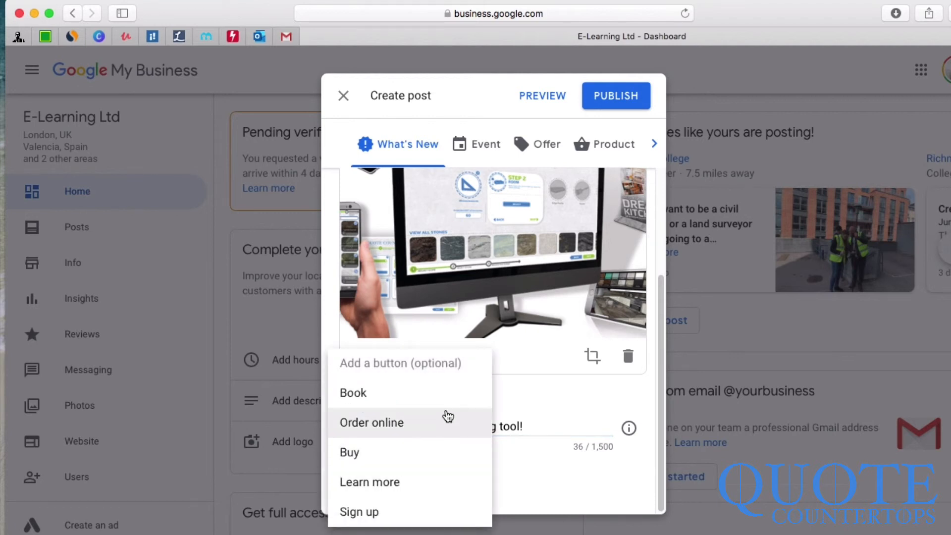
# Step: Add a Learn more button linking to visualize.quotecountertops.com/kitchenvisualizer, then publish the post
pyautogui.click(410, 488)
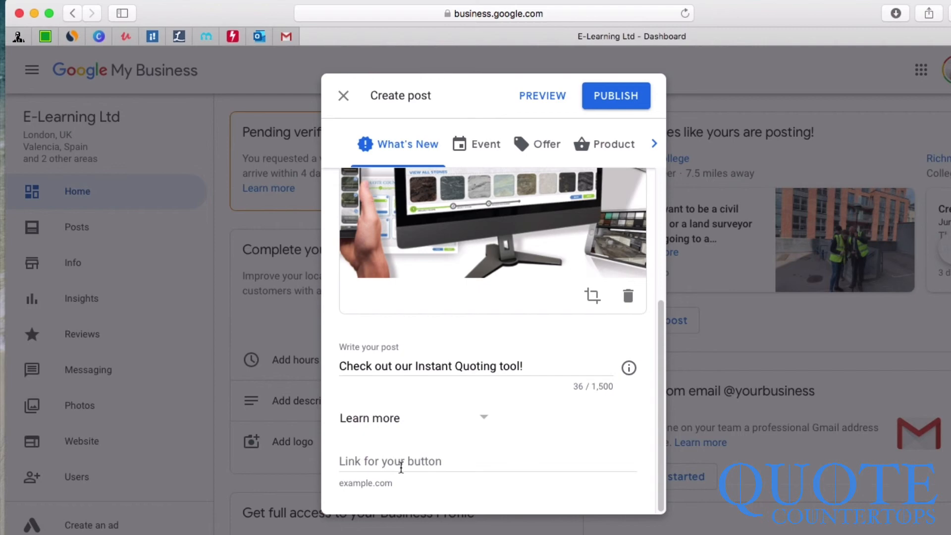
pyautogui.click(401, 467)
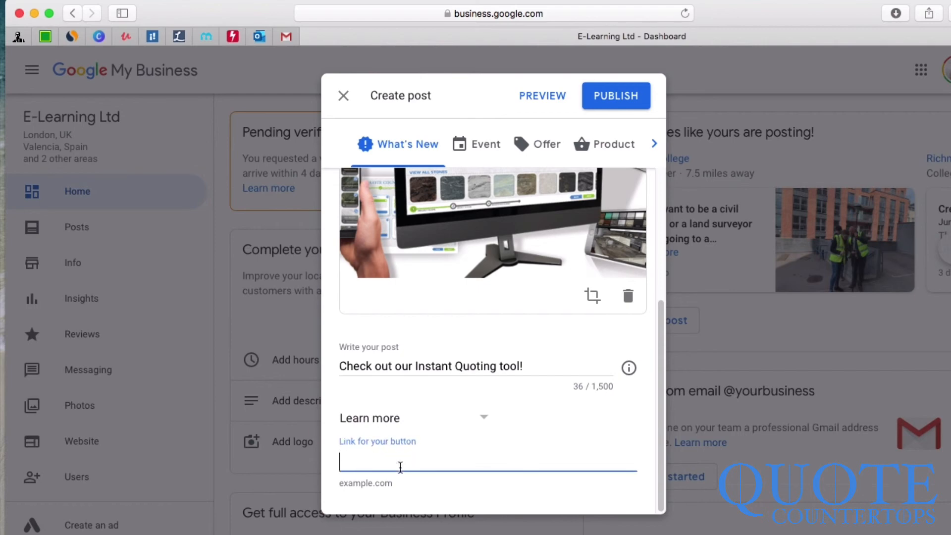
pyautogui.write('https://visualize.quotecountertops.com/kitchenvisualizer')
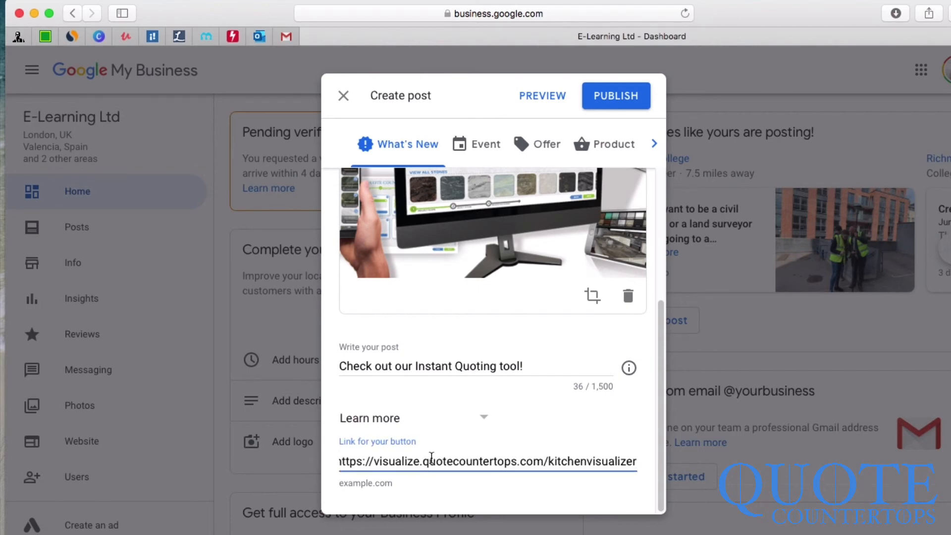
pyautogui.scroll(5, 431, 458)
pyautogui.scroll(-5, 431, 458)
pyautogui.click(608, 99)
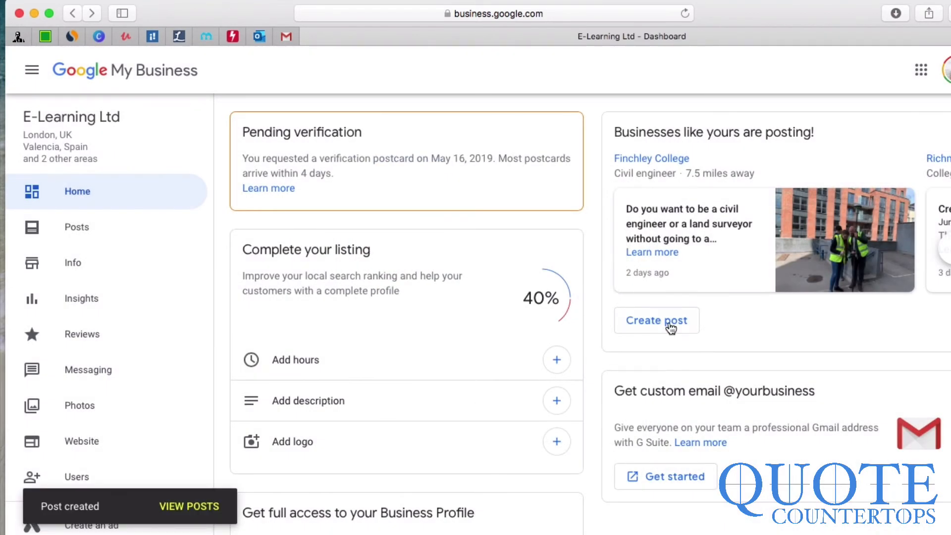
# Step: View the posts, find the Instant Quoting post, and open its Learn more link
pyautogui.click(134, 227)
pyautogui.scroll(-4, 311, 381)
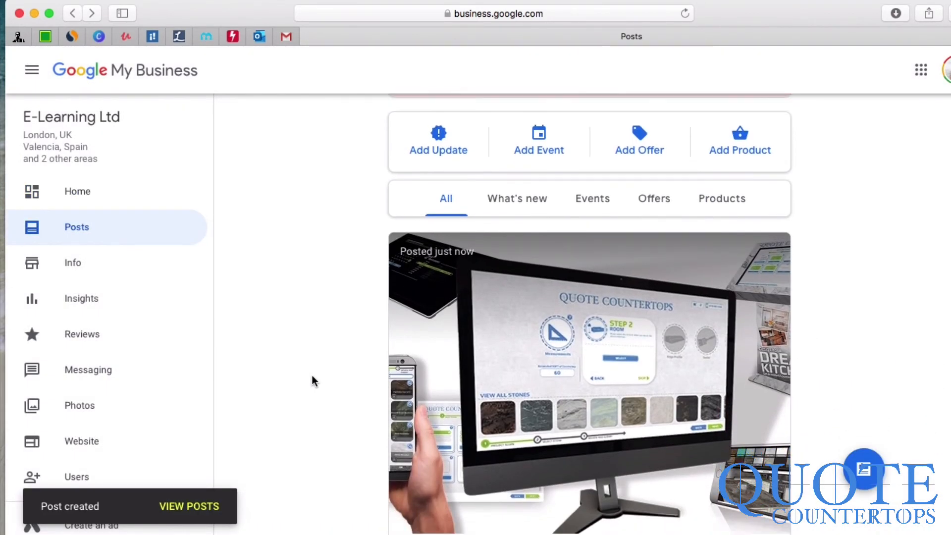
pyautogui.scroll(-2, 353, 409)
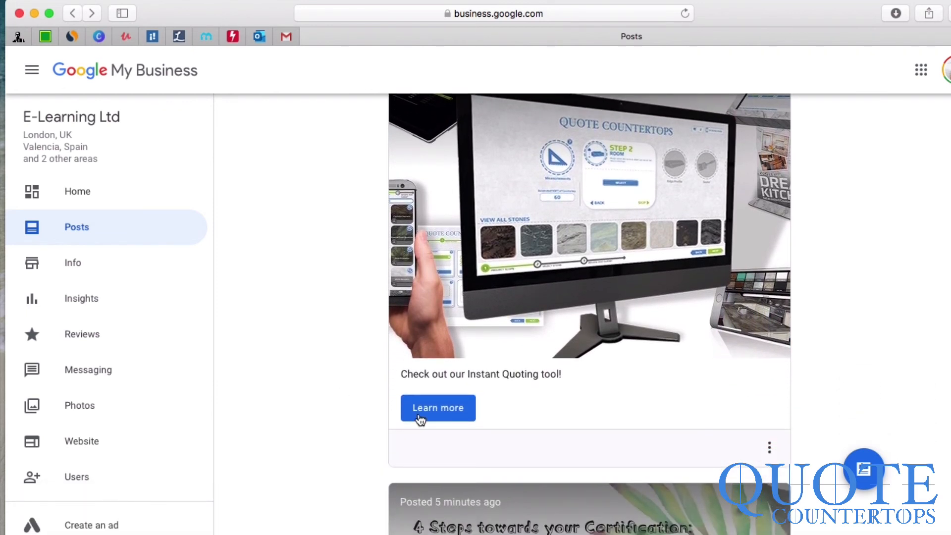
pyautogui.click(433, 415)
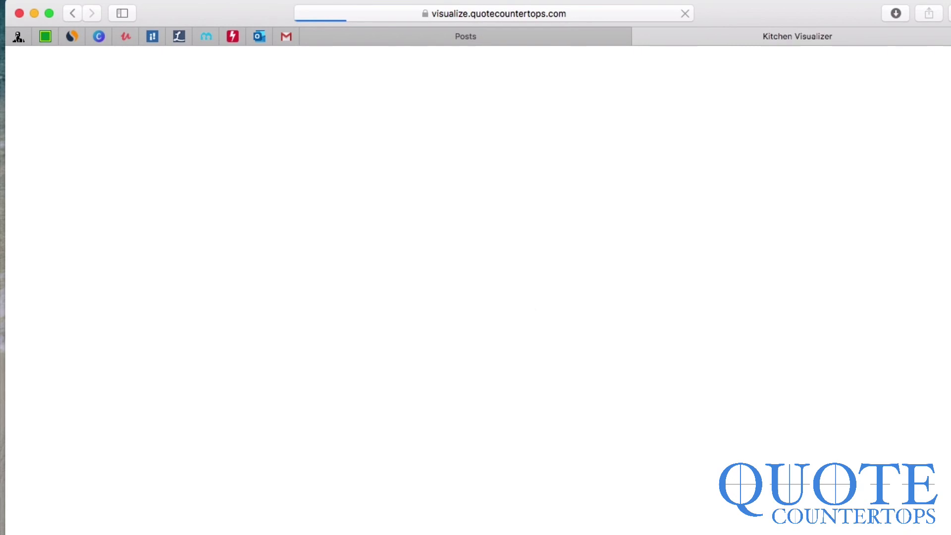